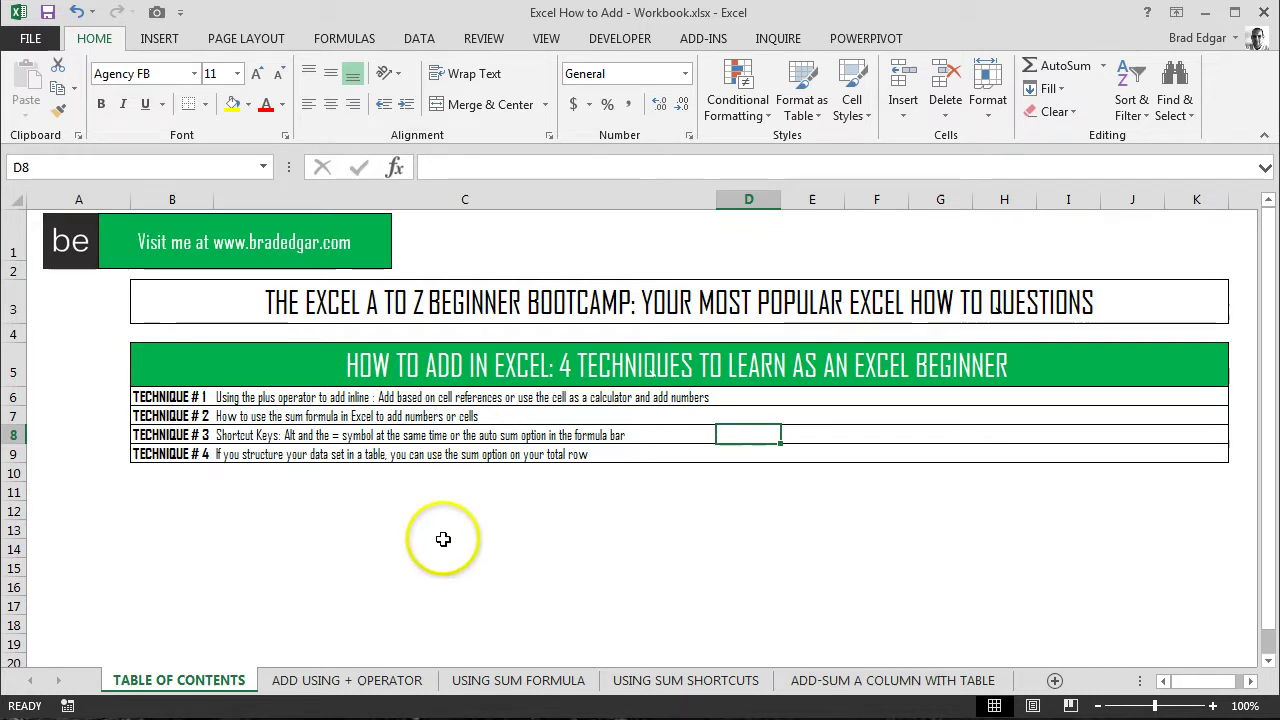
# - Enter =1053+100893 in C3 of the ADD USING + OPERATOR sheet, giving 101946
pyautogui.click(374, 680)
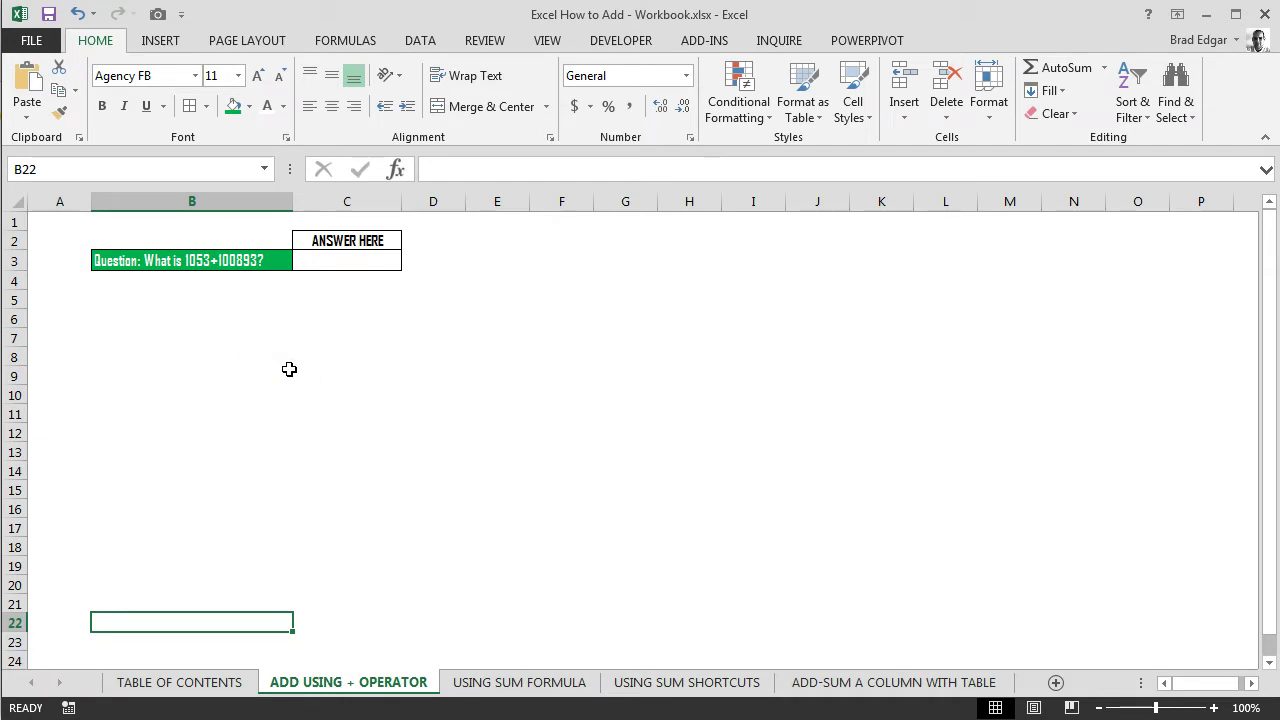
pyautogui.click(345, 259)
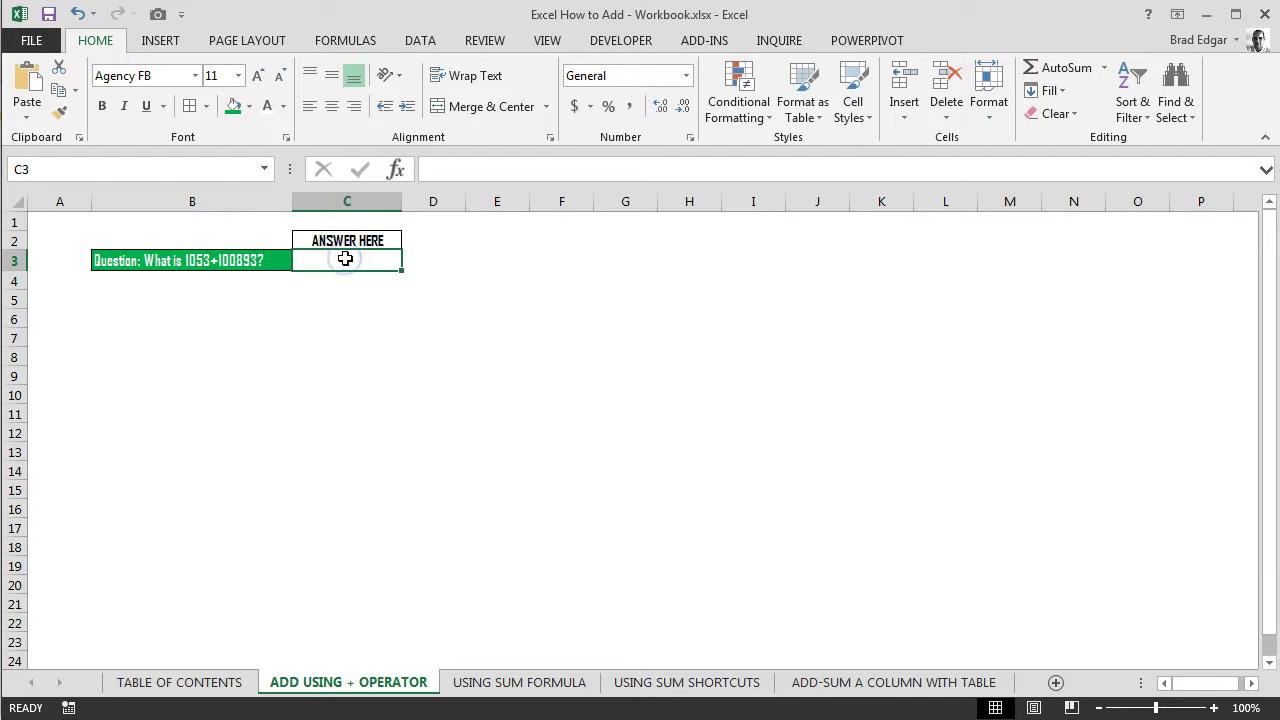
pyautogui.write('=')
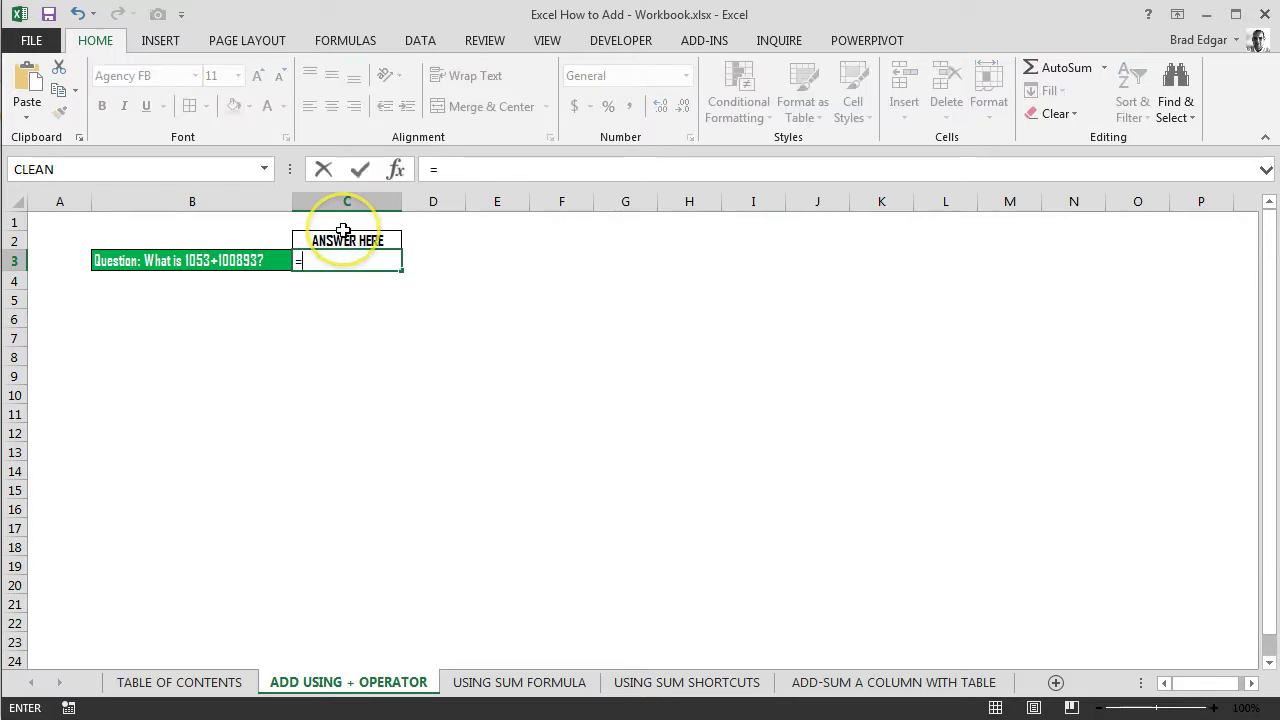
pyautogui.write('1053+')
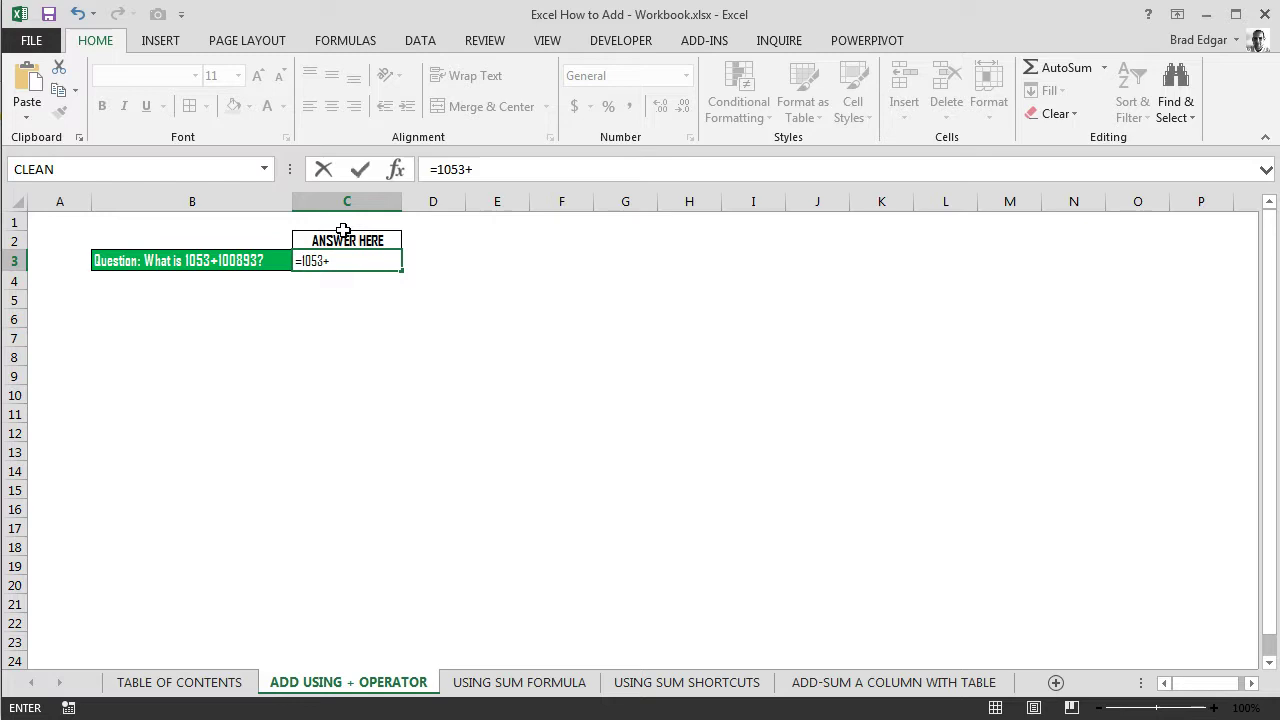
pyautogui.write('100893')
pyautogui.press('Return')
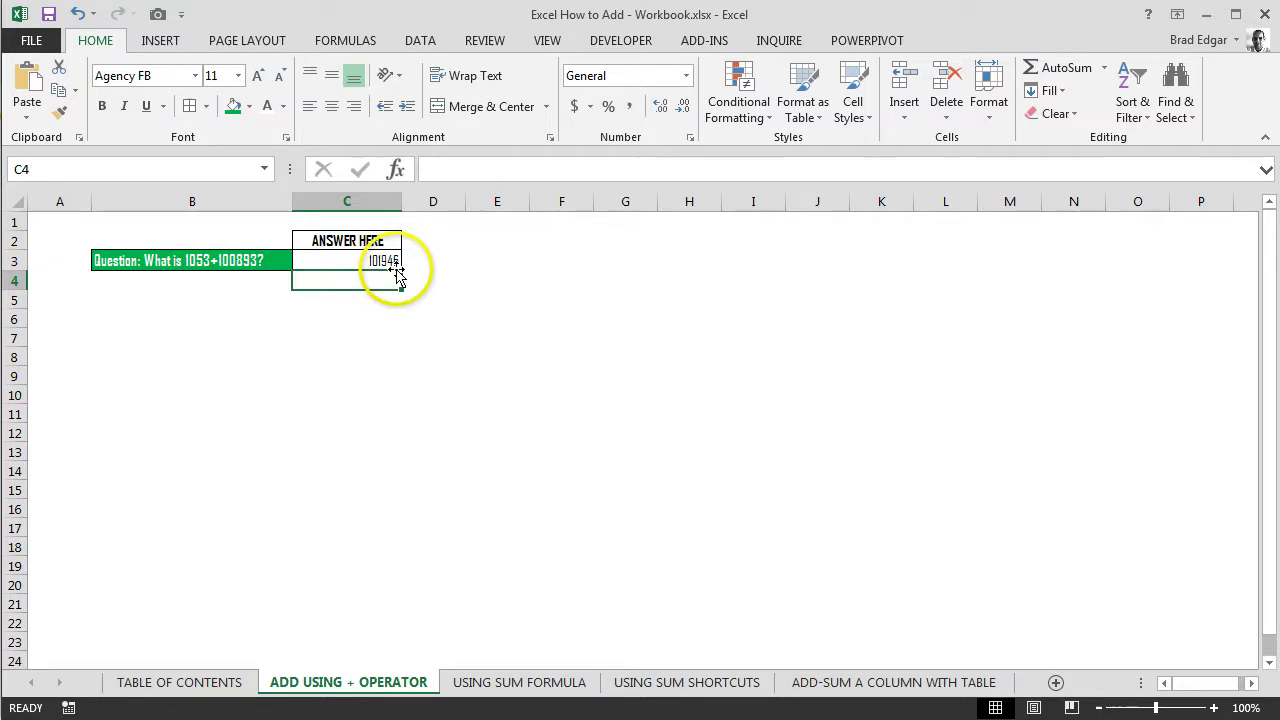
# - Begin a =sum( formula in cell D23 on the USING SUM FORMULA sheet
pyautogui.click(521, 684)
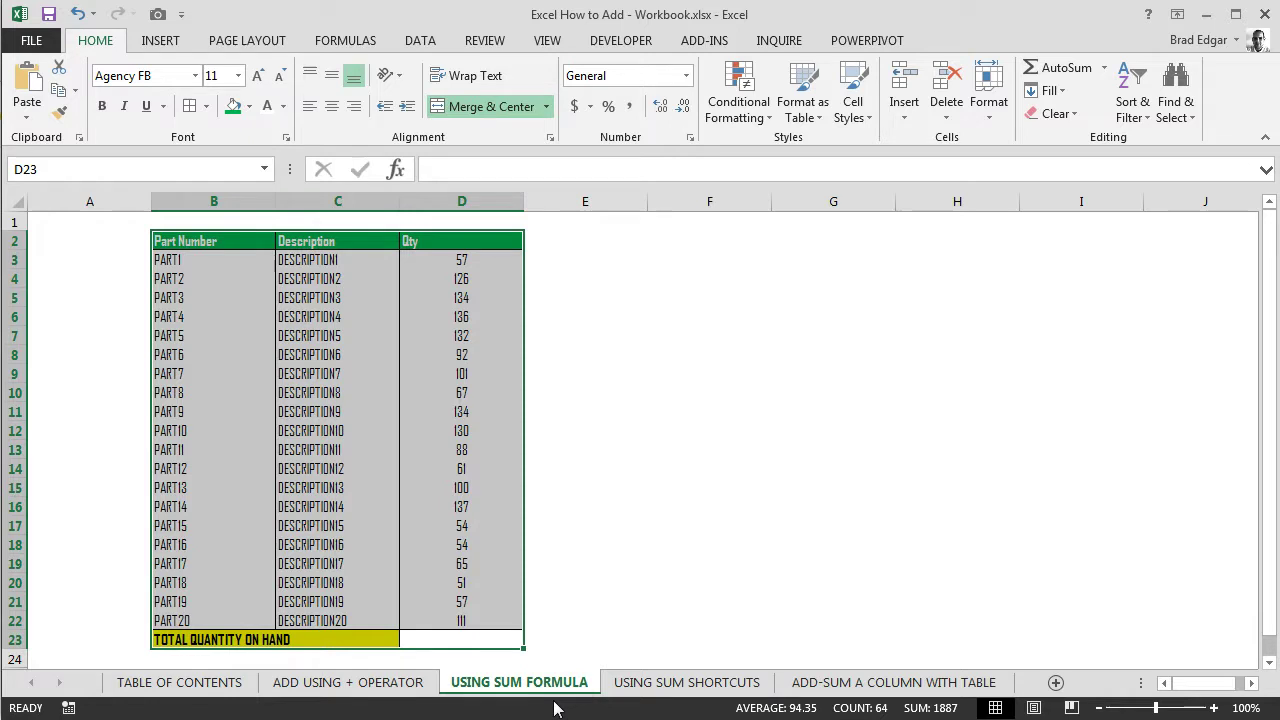
pyautogui.click(455, 641)
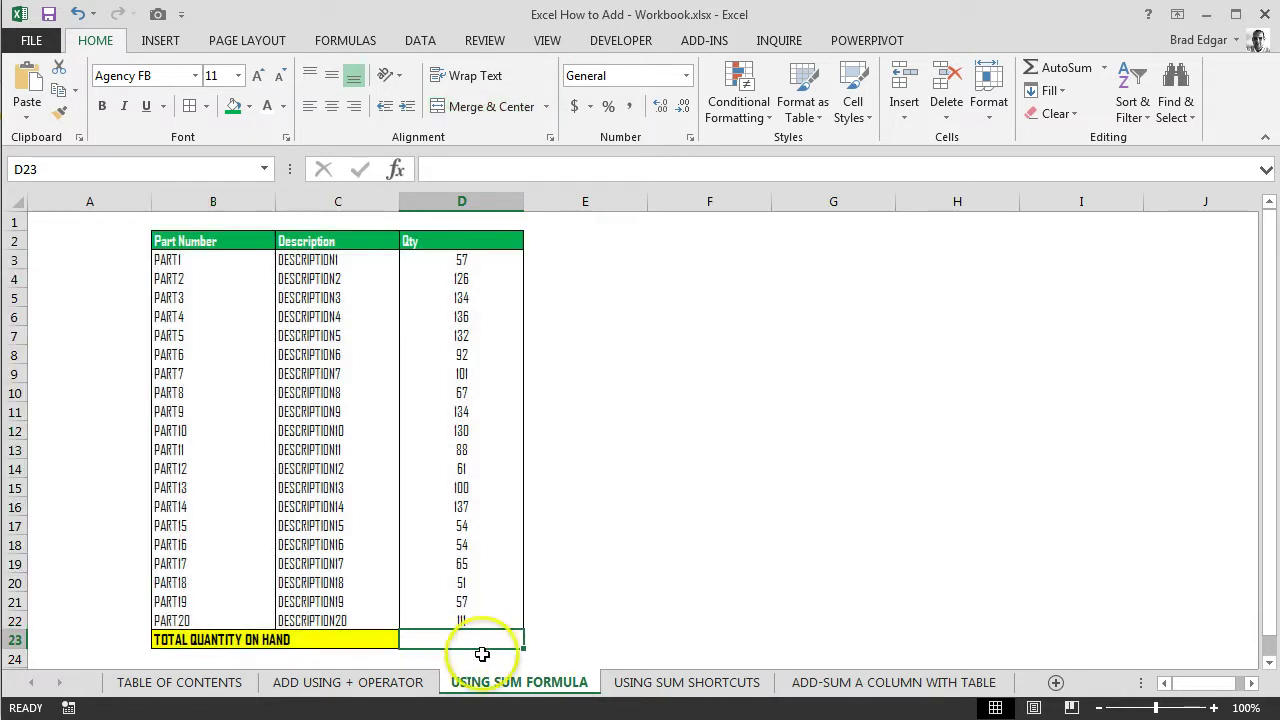
pyautogui.click(483, 655)
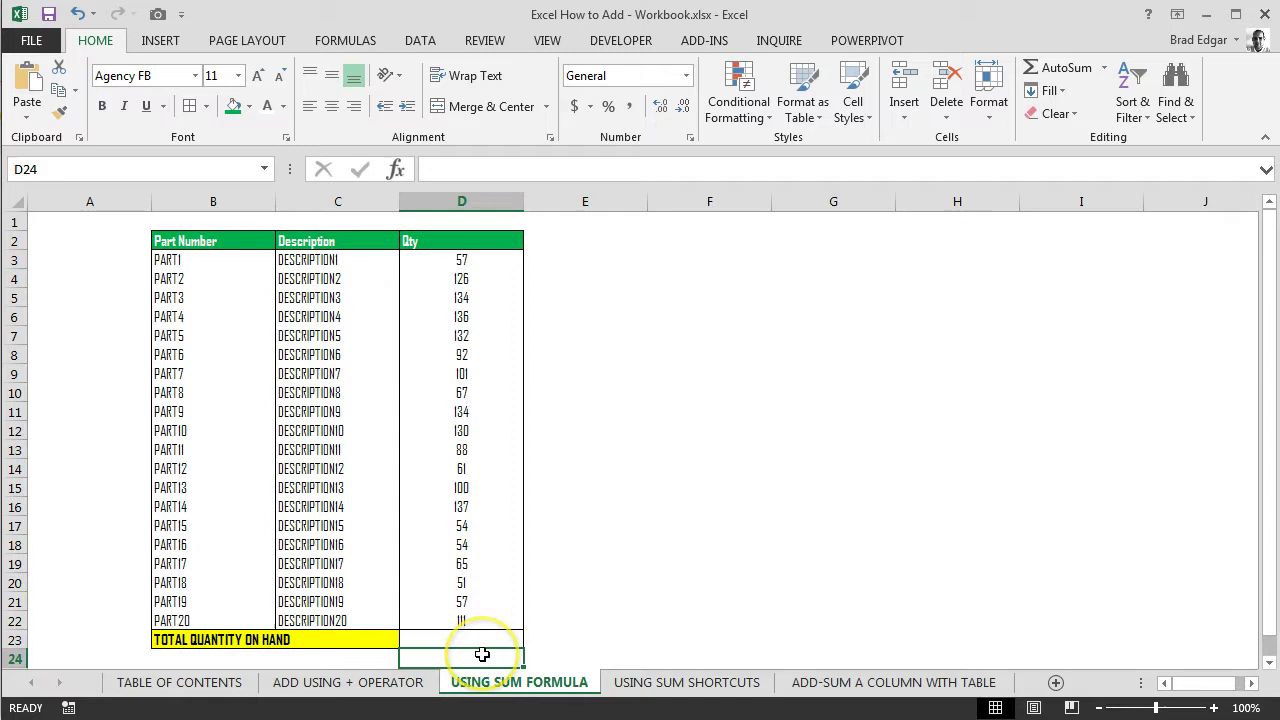
pyautogui.click(470, 621)
pyautogui.click(470, 640)
pyautogui.write('=')
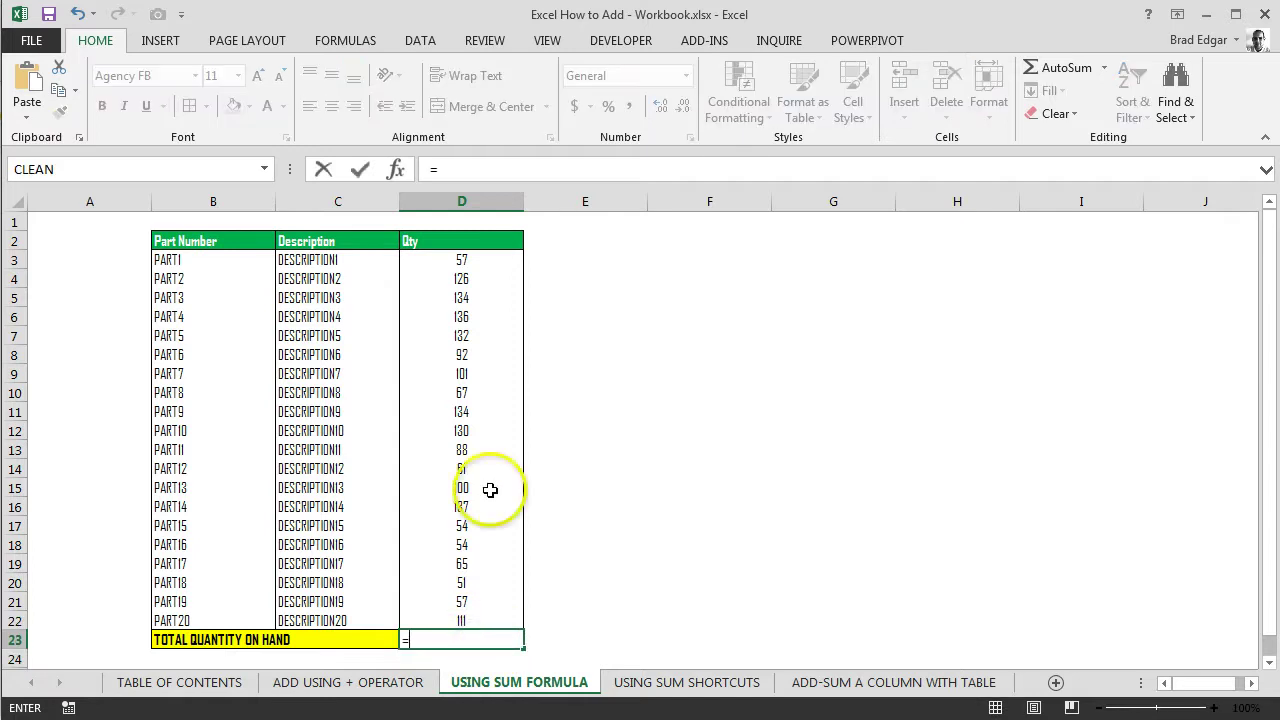
pyautogui.write('sum')
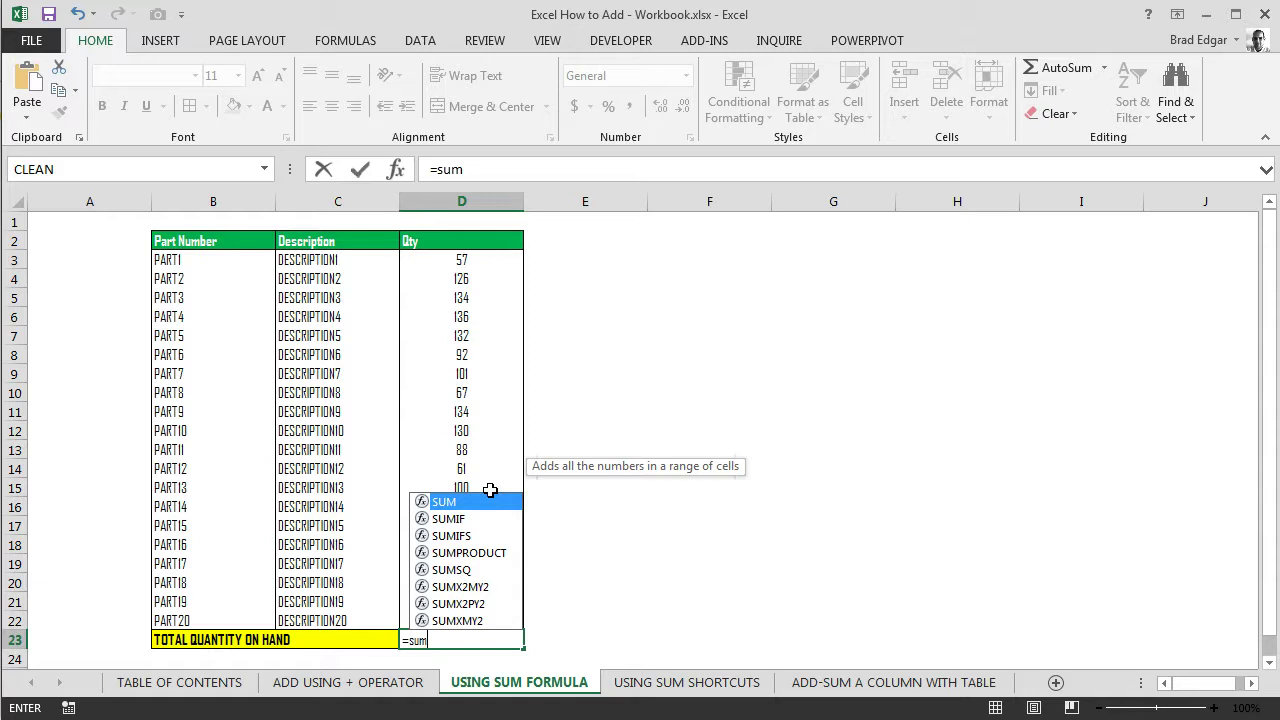
pyautogui.write('(')
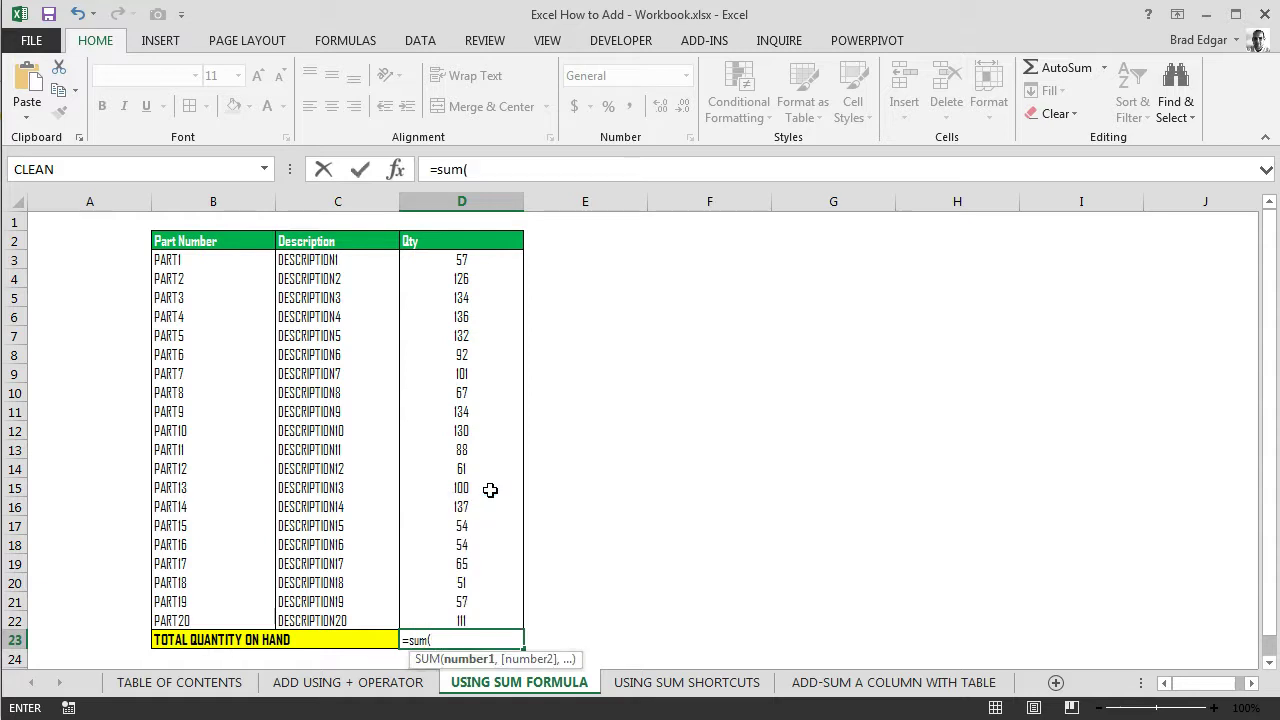
pyautogui.click(490, 668)
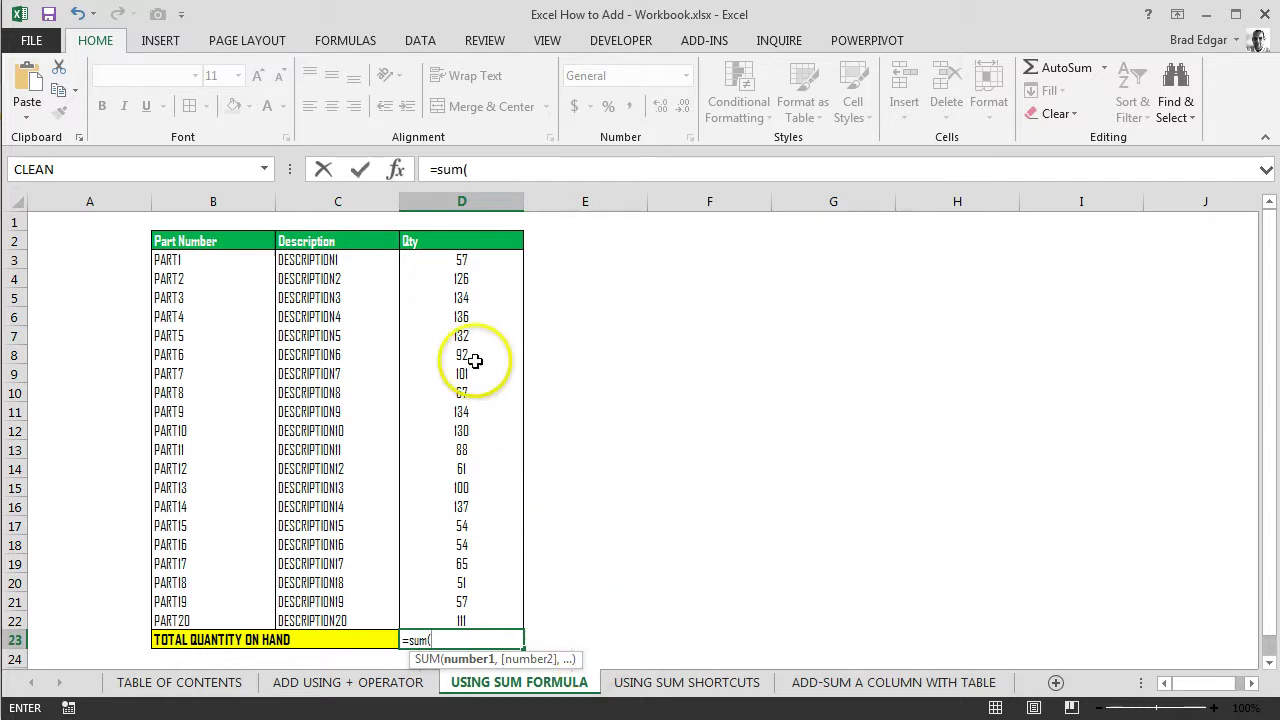
# - Add quantity cells D3 to D7 to the formula, then try dragging over D3:D22
pyautogui.click(467, 259)
pyautogui.keyDown('ctrl'); pyautogui.click(475, 277); pyautogui.keyUp('ctrl')
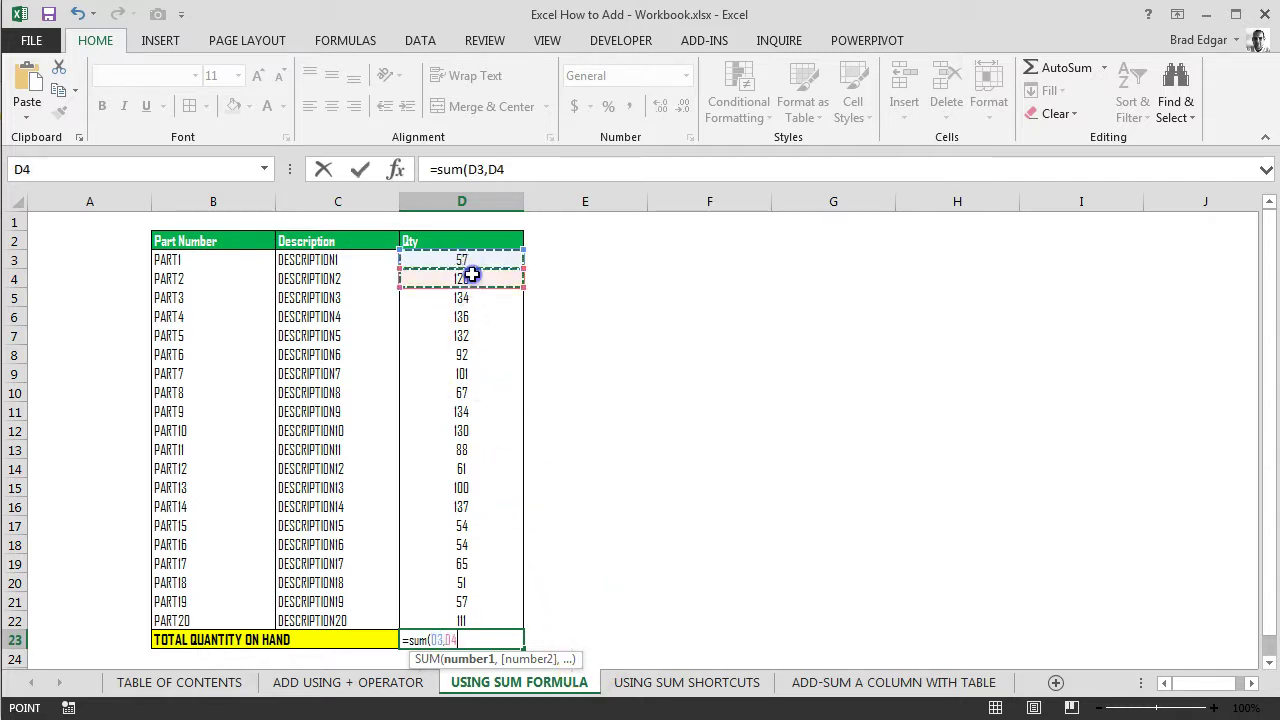
pyautogui.keyDown('ctrl'); pyautogui.click(482, 296); pyautogui.keyUp('ctrl')
pyautogui.keyDown('ctrl'); pyautogui.click(478, 316); pyautogui.keyUp('ctrl')
pyautogui.keyDown('ctrl'); pyautogui.click(470, 334); pyautogui.keyUp('ctrl')
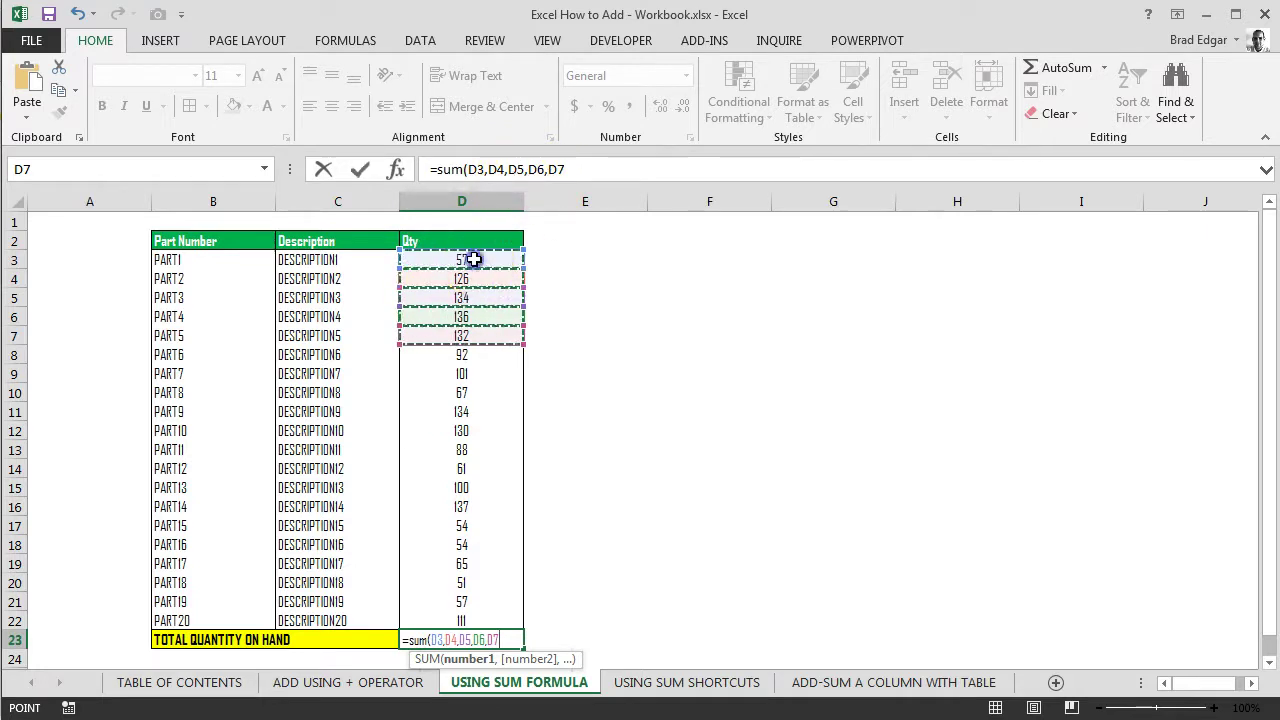
pyautogui.moveTo(471, 260); pyautogui.dragTo(465, 612)
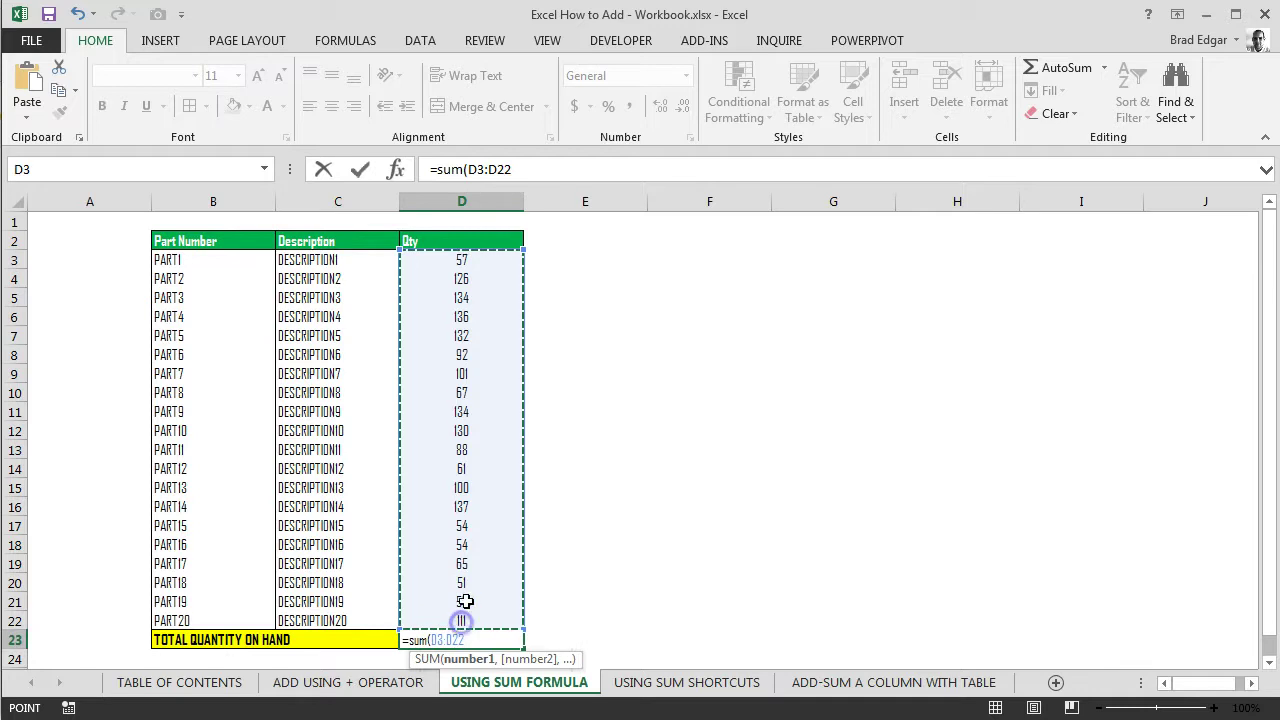
# - Restart the reference at D3, extend it to D22, and commit =SUM(D3:D22), showing 1887
pyautogui.click(472, 262)
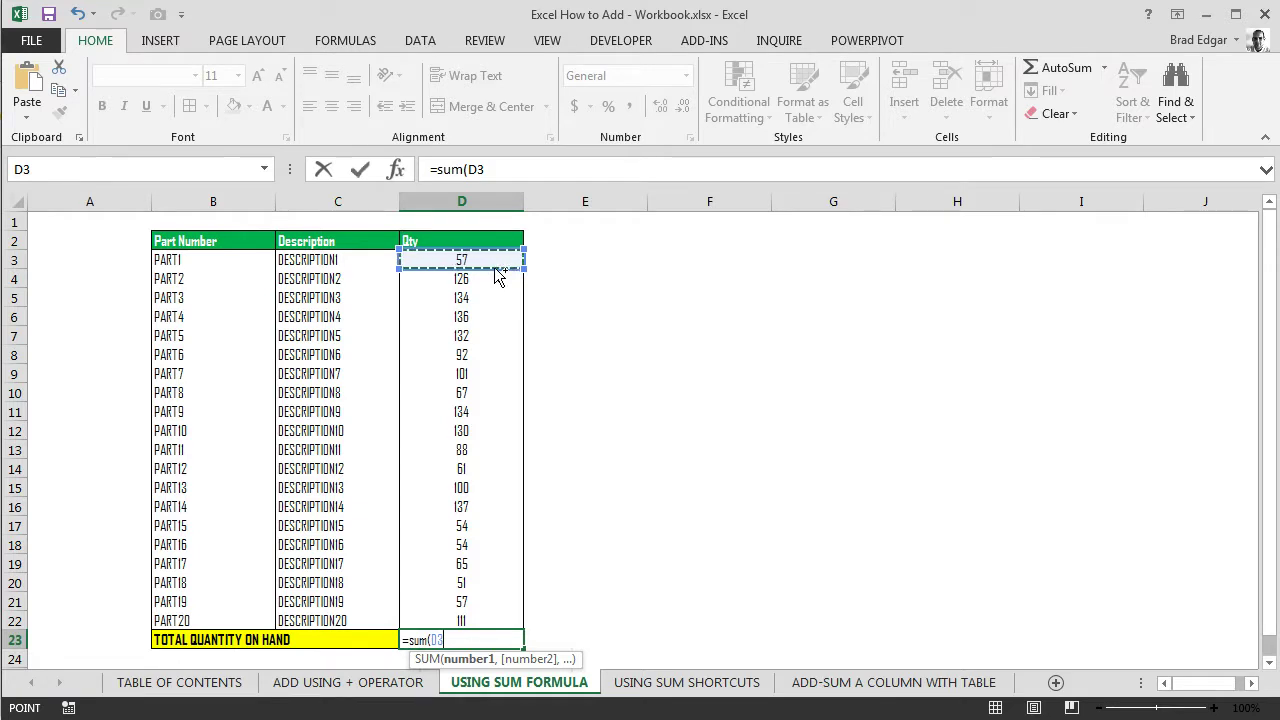
pyautogui.hotkey('ctrl', 'shift', 'Down')
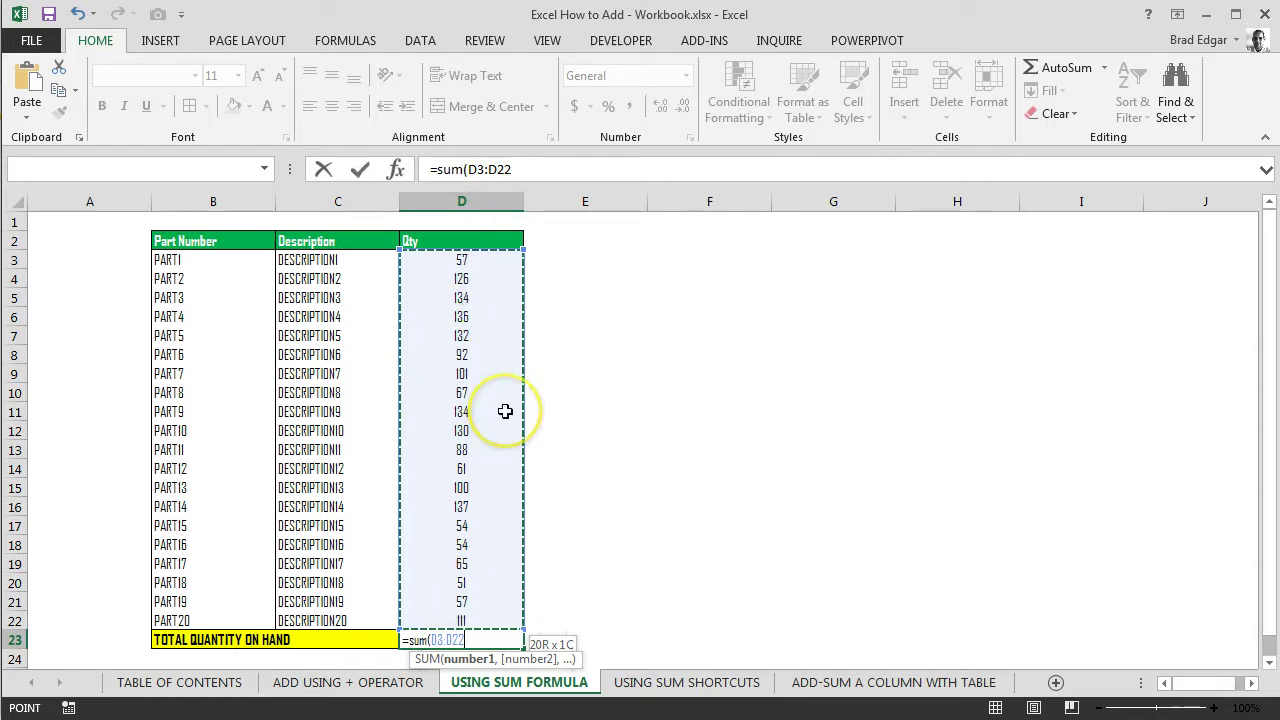
pyautogui.write(')')
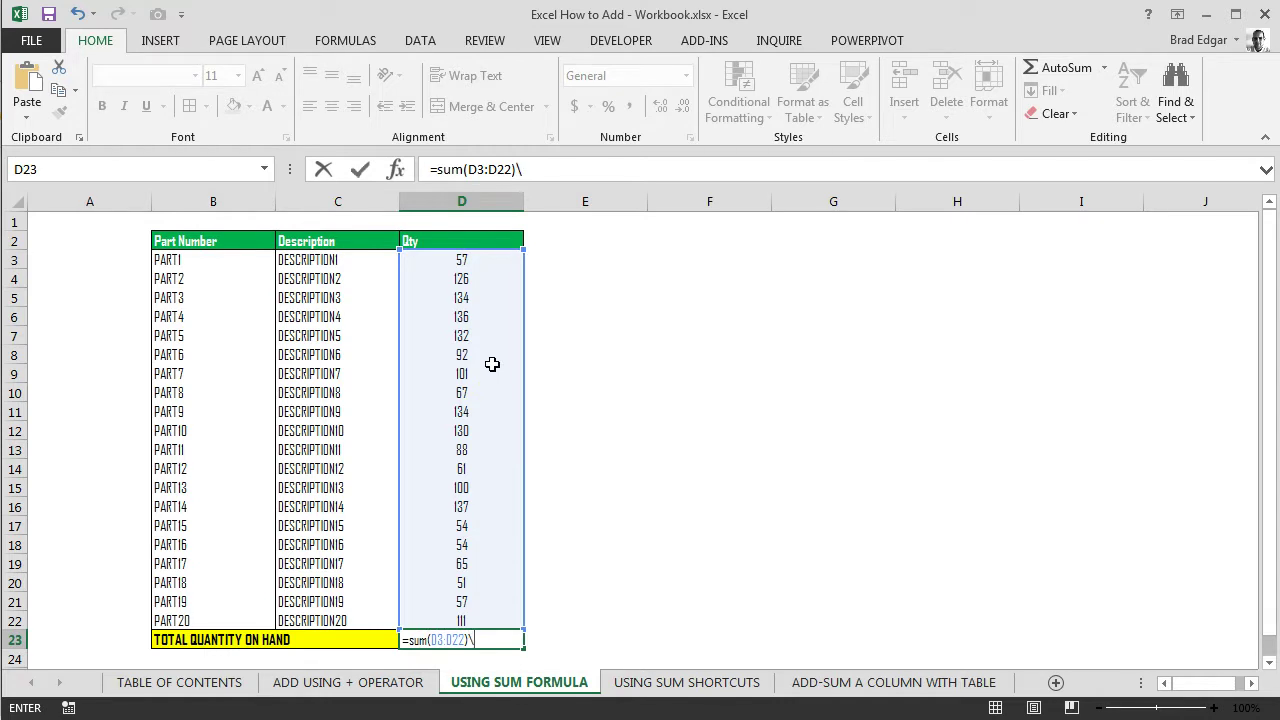
pyautogui.press('Return')
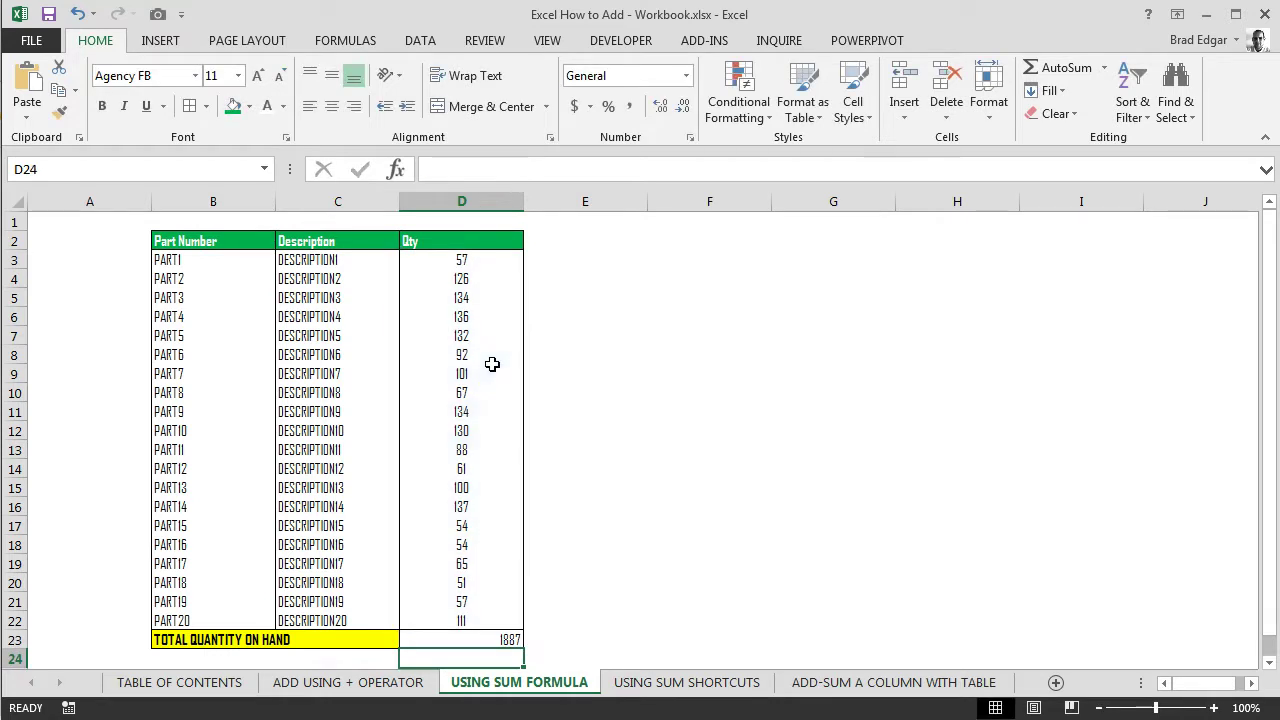
pyautogui.click(503, 640)
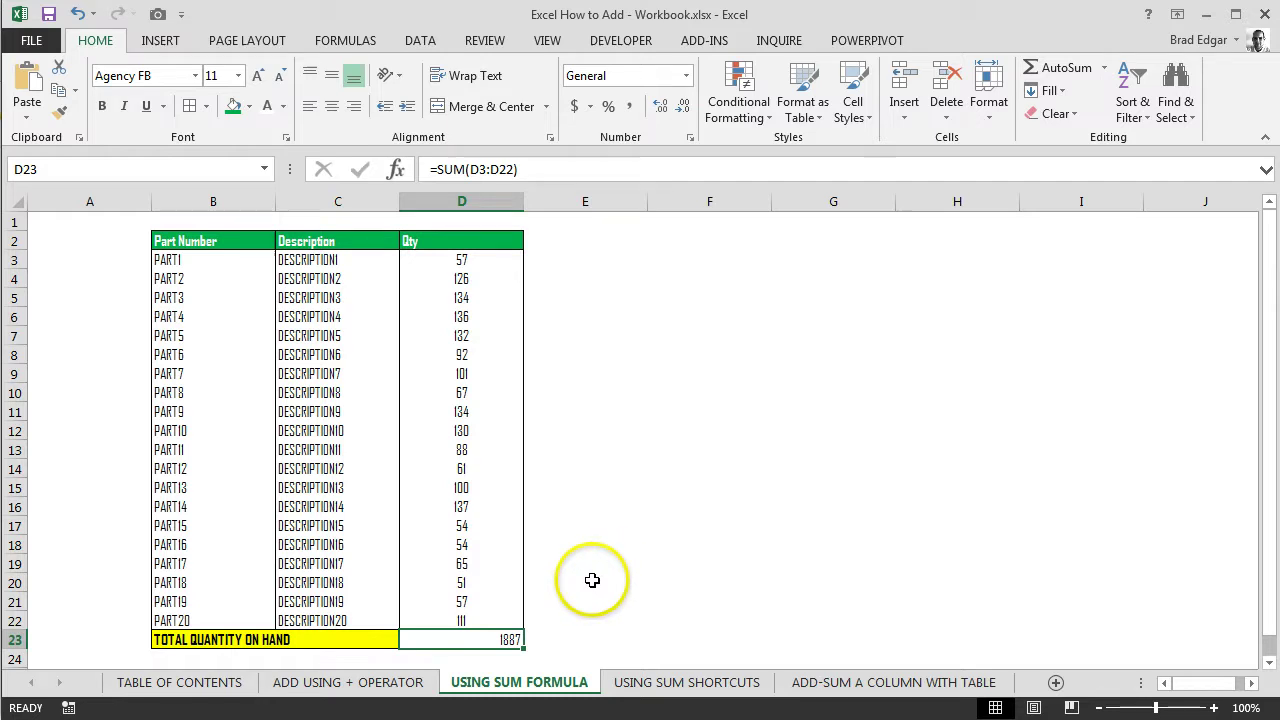
# - Enter =SUM(57,126,134,136) in E23 beside the total, returning 453
pyautogui.click(604, 481)
pyautogui.click(646, 310)
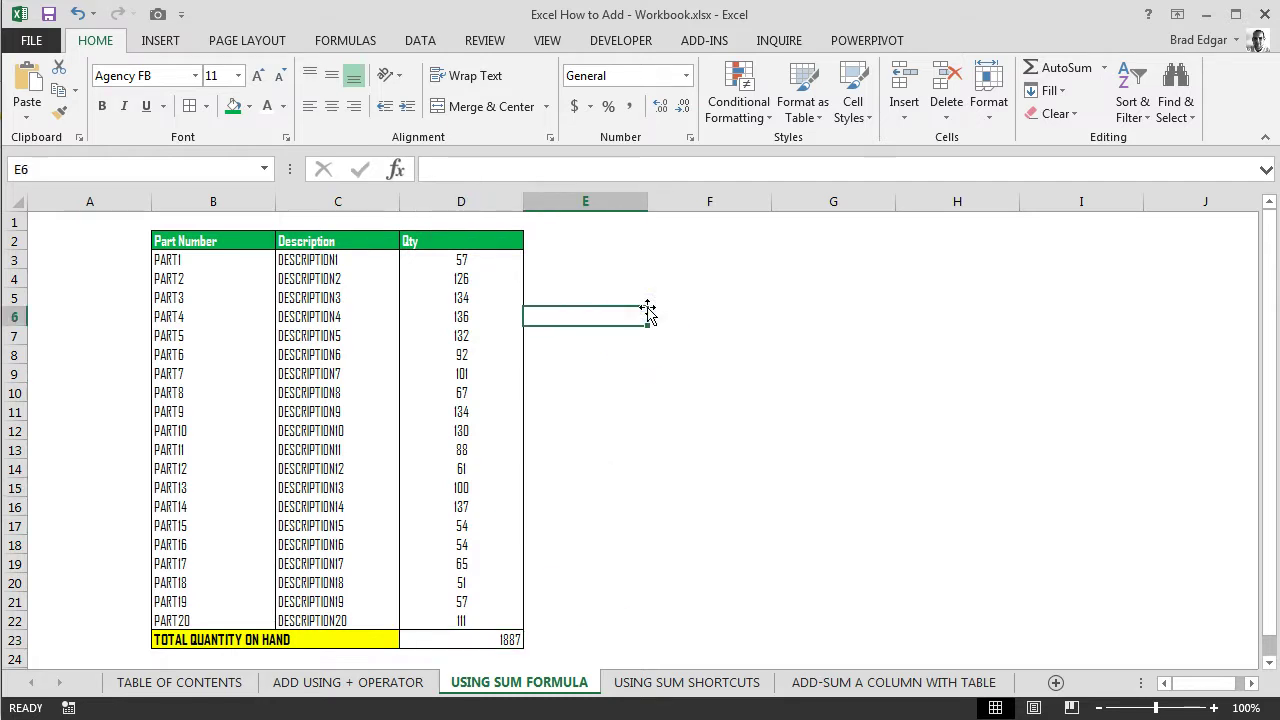
pyautogui.click(691, 317)
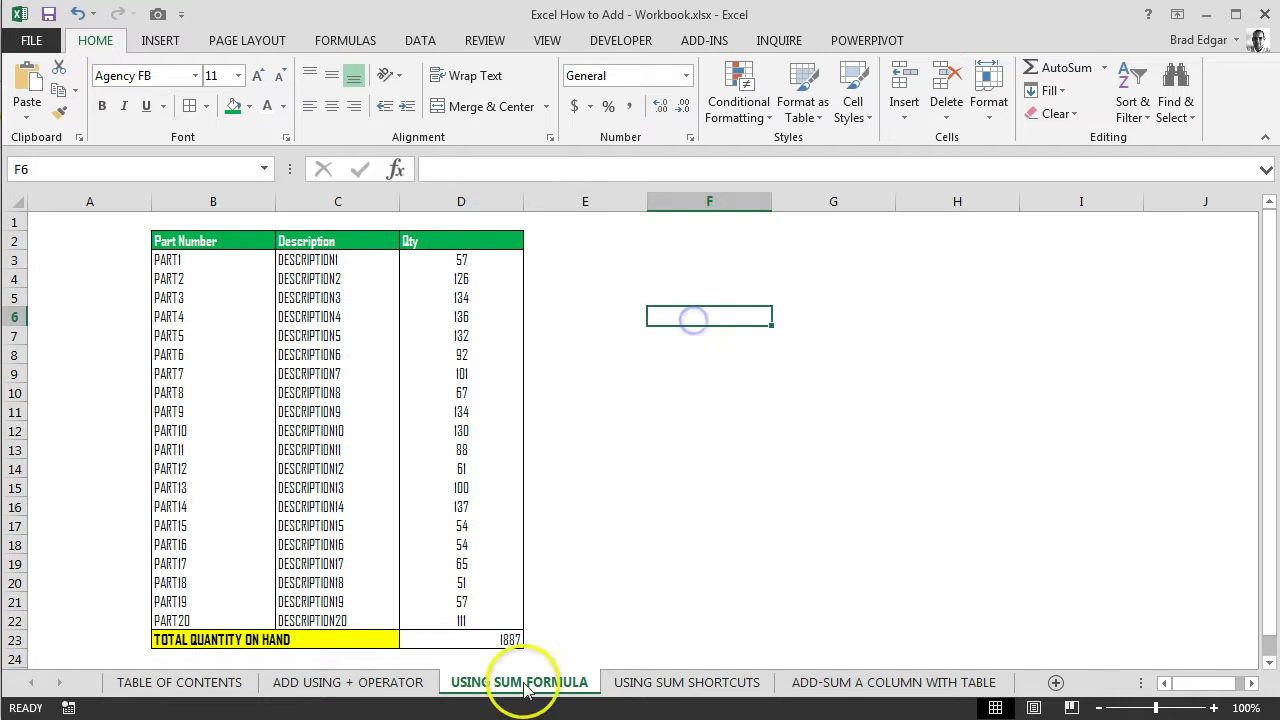
pyautogui.click(576, 638)
pyautogui.write('=')
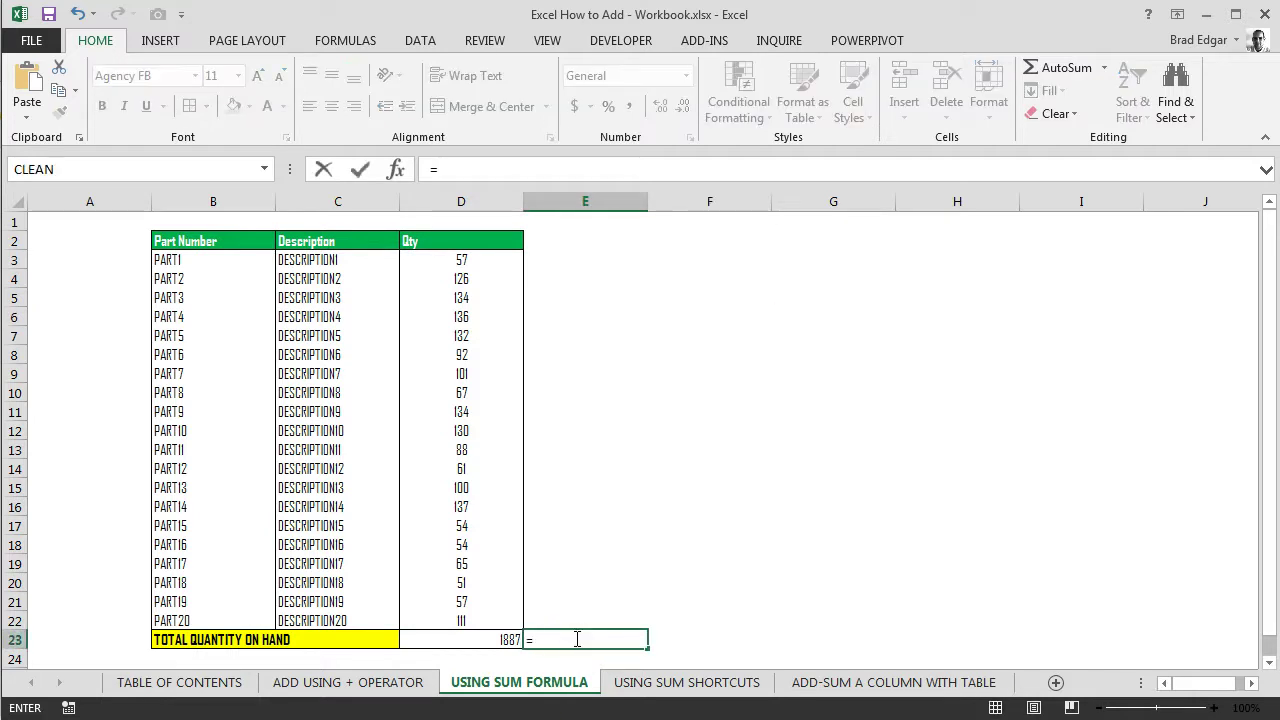
pyautogui.write('sum(')
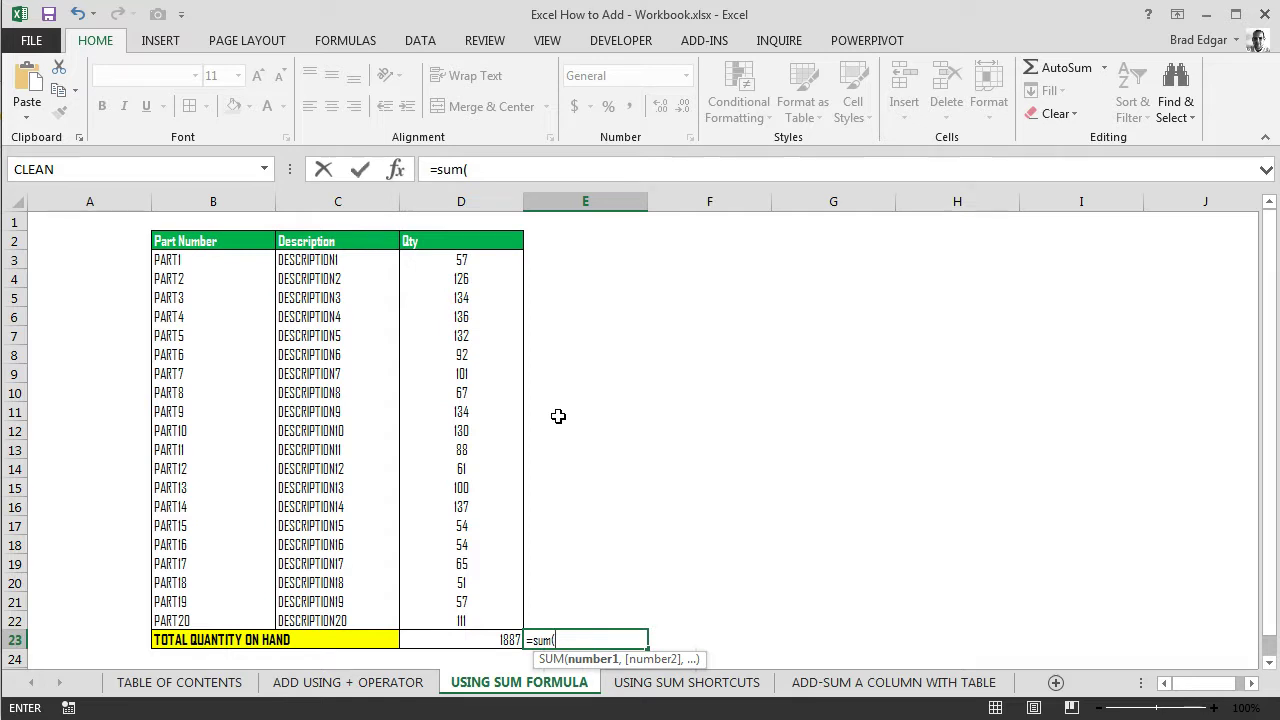
pyautogui.write('57,12')
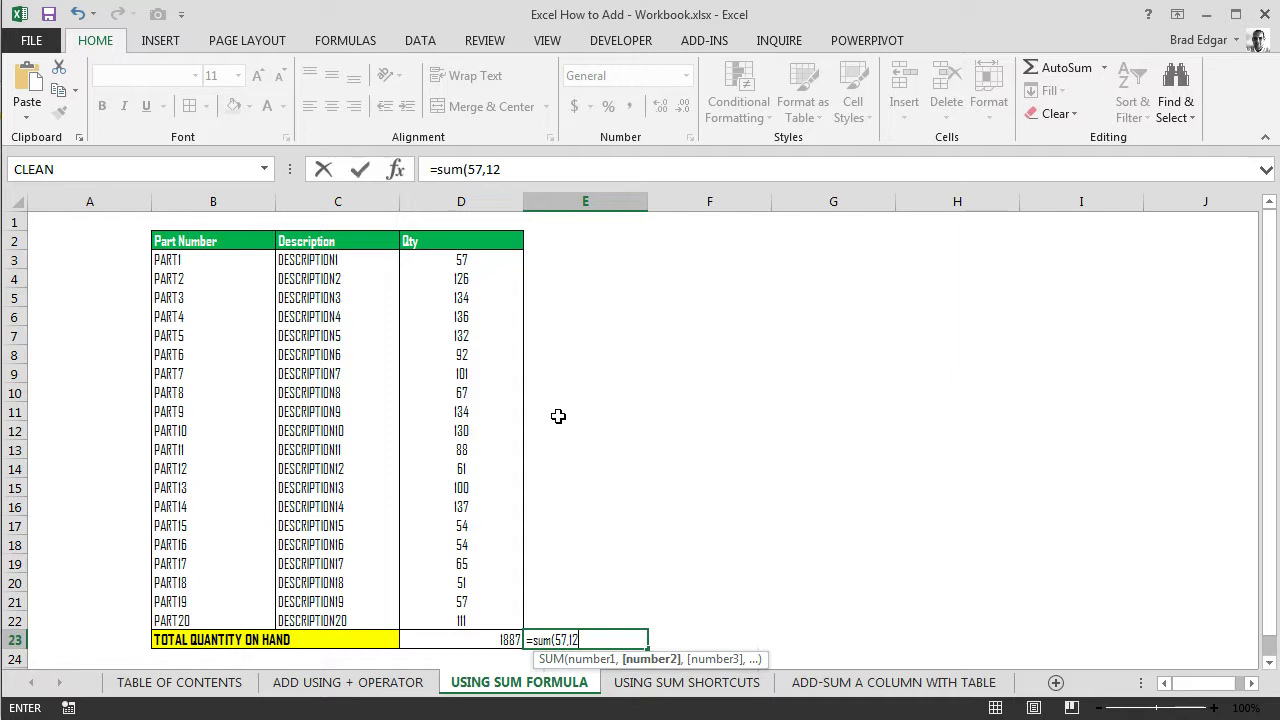
pyautogui.write('6,13')
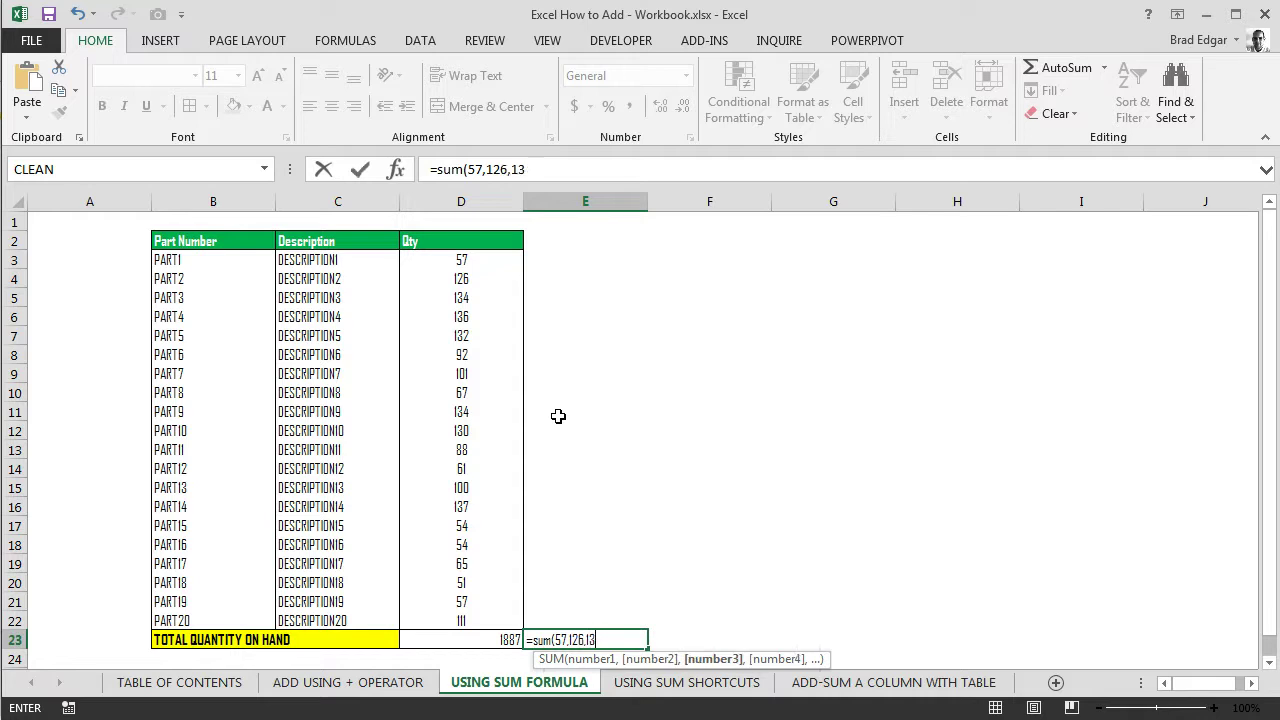
pyautogui.write('4,136)')
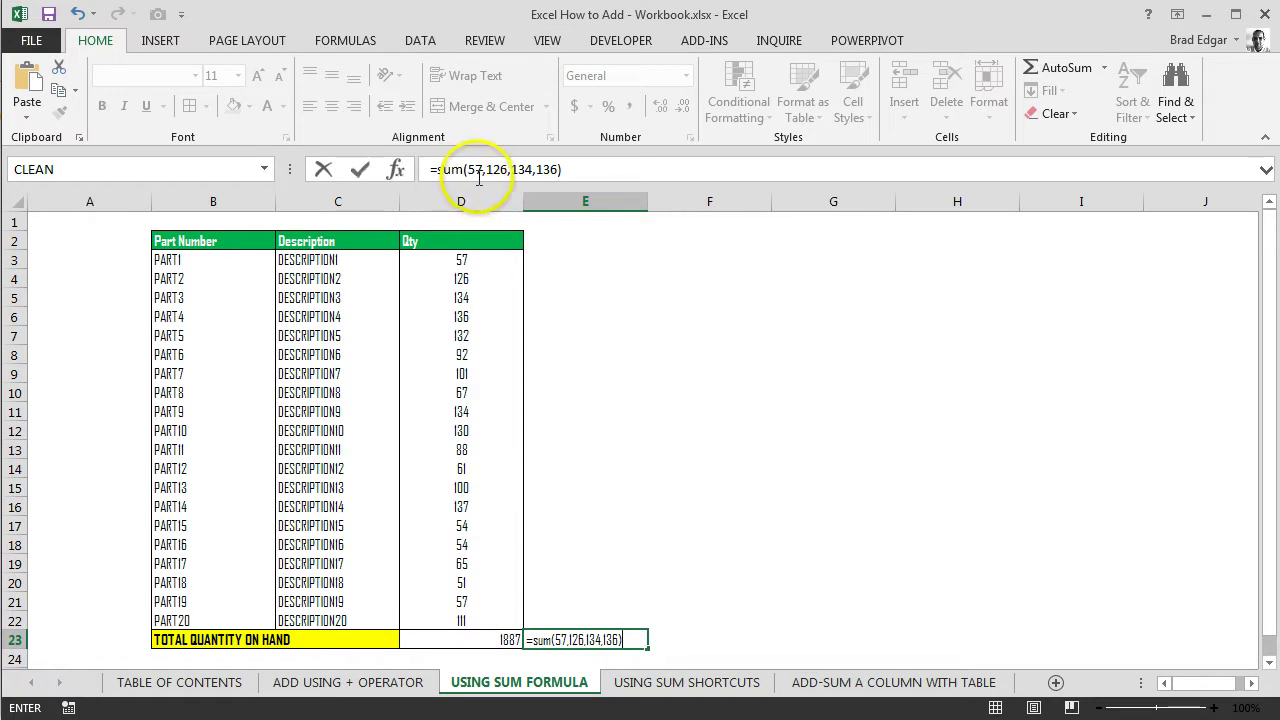
pyautogui.press('Return')
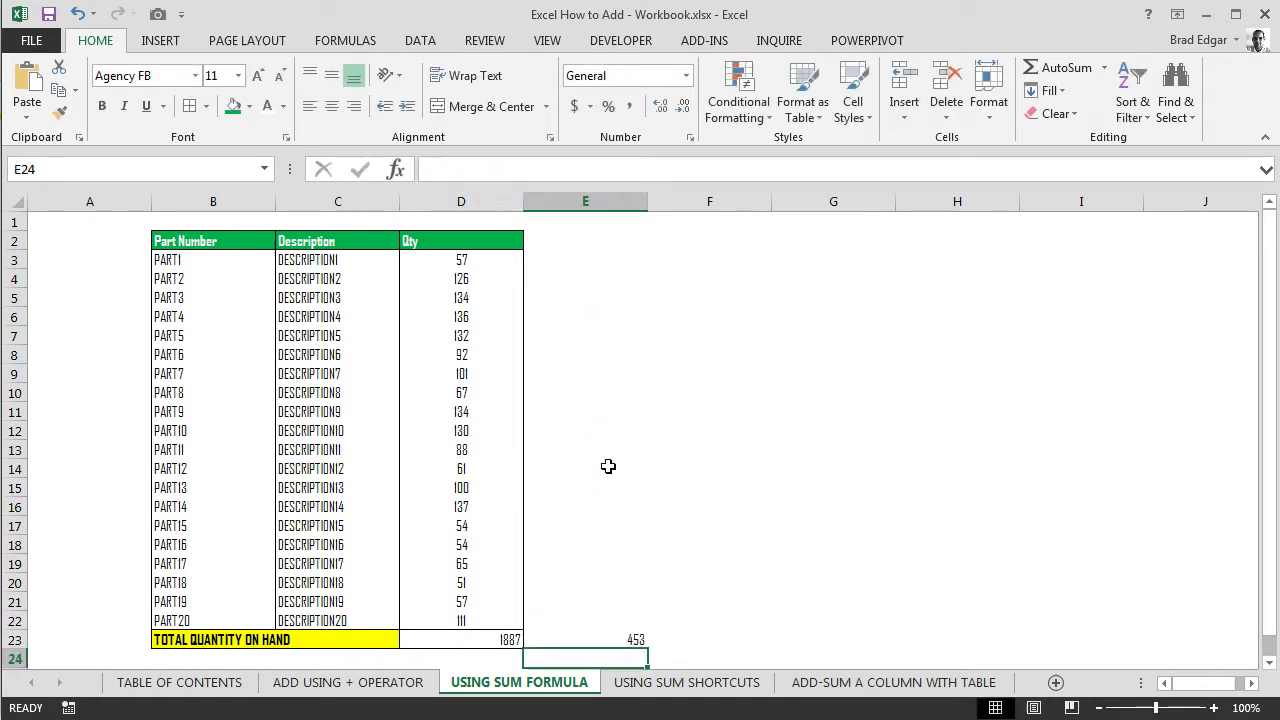
pyautogui.click(628, 641)
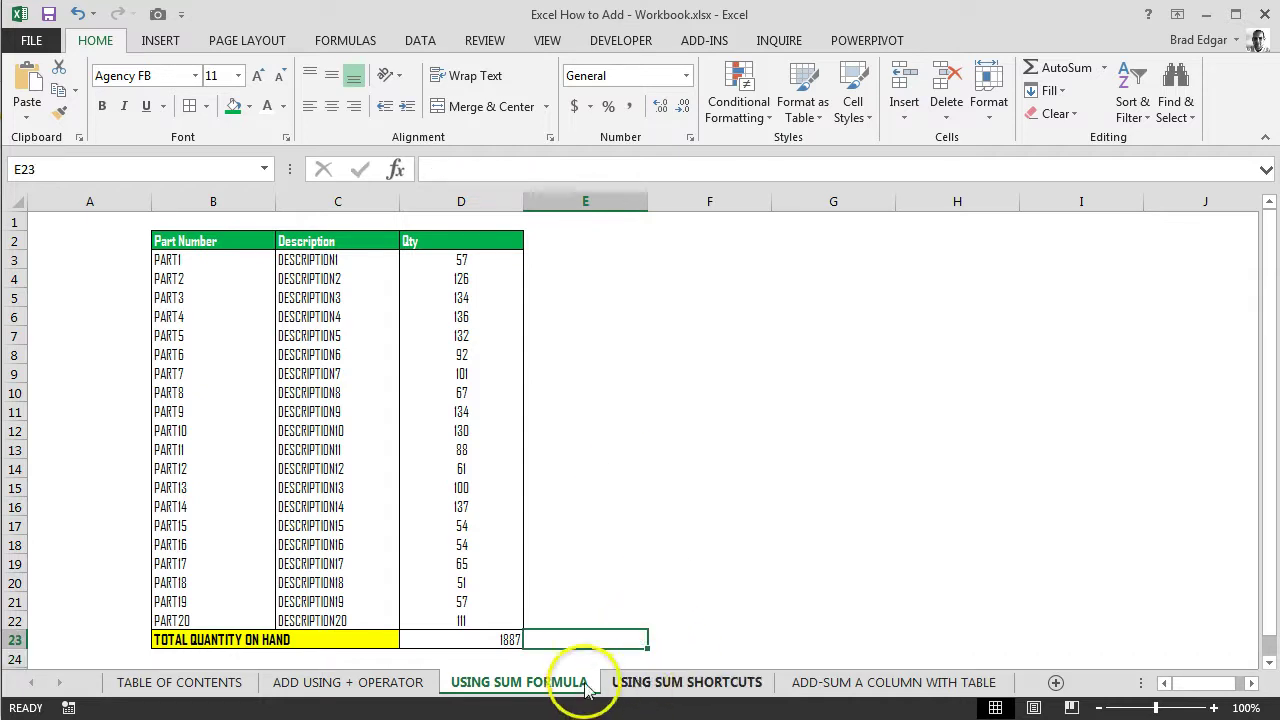
# - Select the parts table B2:D23 from the total cell and copy it
pyautogui.click(705, 688)
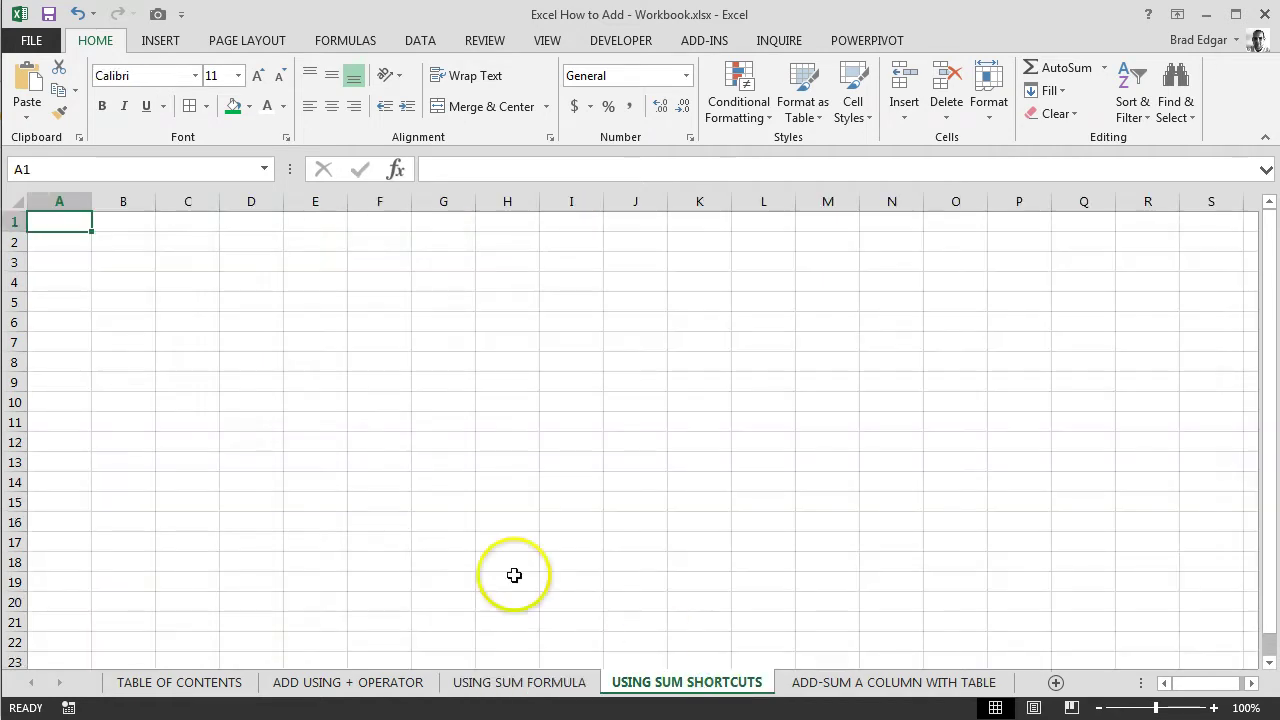
pyautogui.click(522, 680)
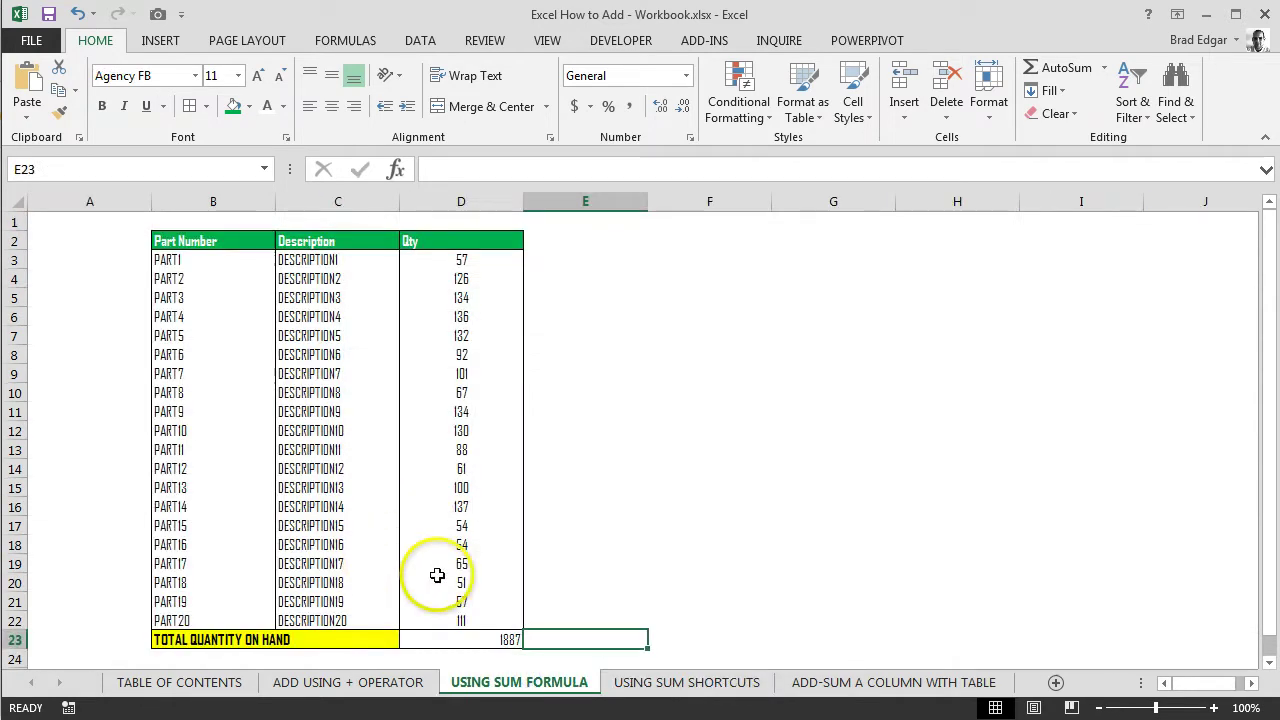
pyautogui.click(461, 621)
pyautogui.click(467, 636)
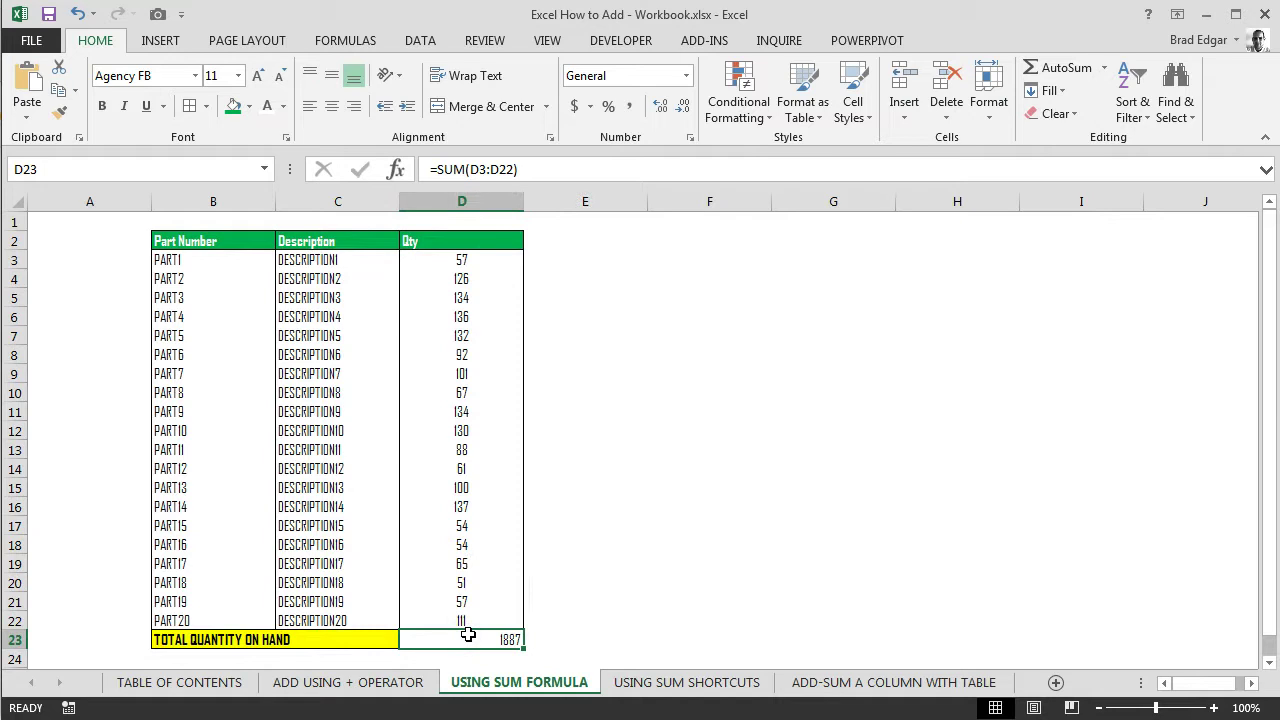
pyautogui.hotkey('shift', 'Left')
pyautogui.hotkey('shift', 'Left')
pyautogui.hotkey('shift', 'Up')
pyautogui.hotkey('shift', 'Up')
pyautogui.hotkey('shift', 'Up')
pyautogui.hotkey('shift', 'Up')
pyautogui.hotkey('shift', 'Up')
pyautogui.hotkey('shift', 'Up')
pyautogui.hotkey('shift', 'Up')
pyautogui.hotkey('shift', 'Up')
pyautogui.hotkey('shift', 'Up')
pyautogui.hotkey('shift', 'Up')
pyautogui.hotkey('shift', 'Up')
pyautogui.hotkey('shift', 'Up')
pyautogui.hotkey('shift', 'Up')
pyautogui.hotkey('shift', 'Up')
pyautogui.hotkey('shift', 'Up')
pyautogui.hotkey('shift', 'Up')
pyautogui.hotkey('shift', 'Up')
pyautogui.hotkey('shift', 'Up')
pyautogui.hotkey('shift', 'Up')
pyautogui.hotkey('shift', 'Up')
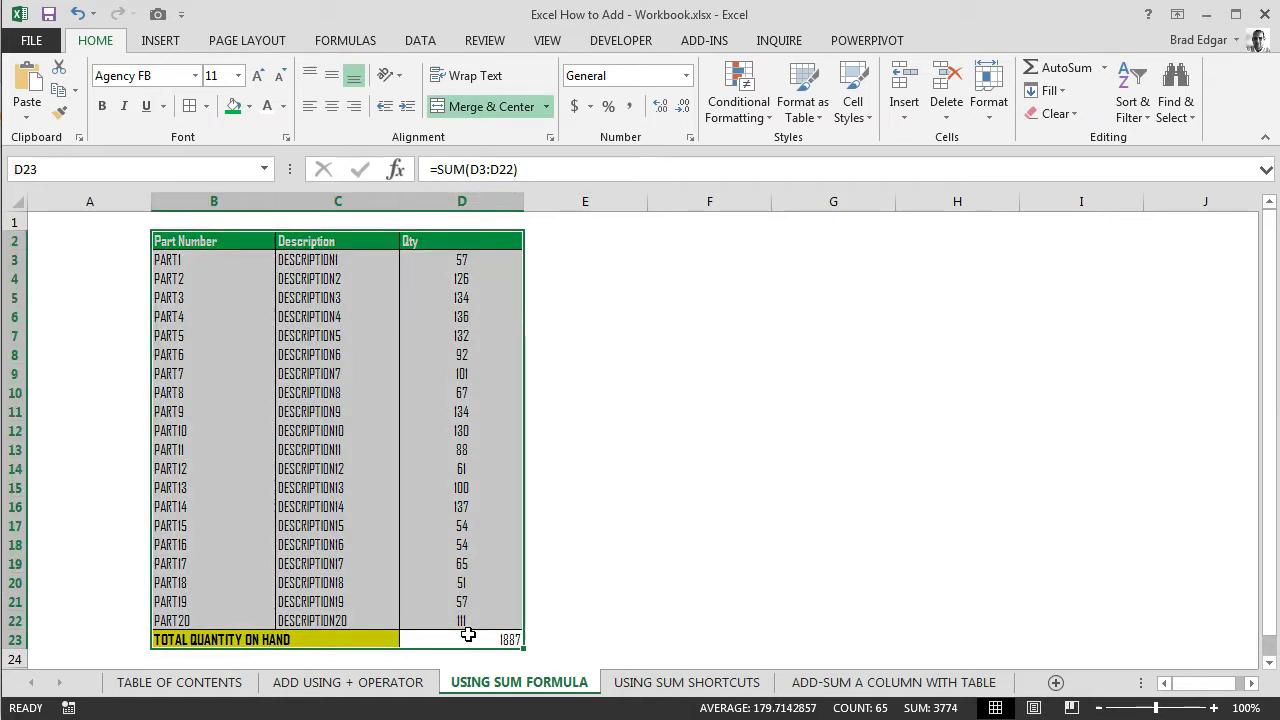
pyautogui.hotkey('ctrl', 'c')
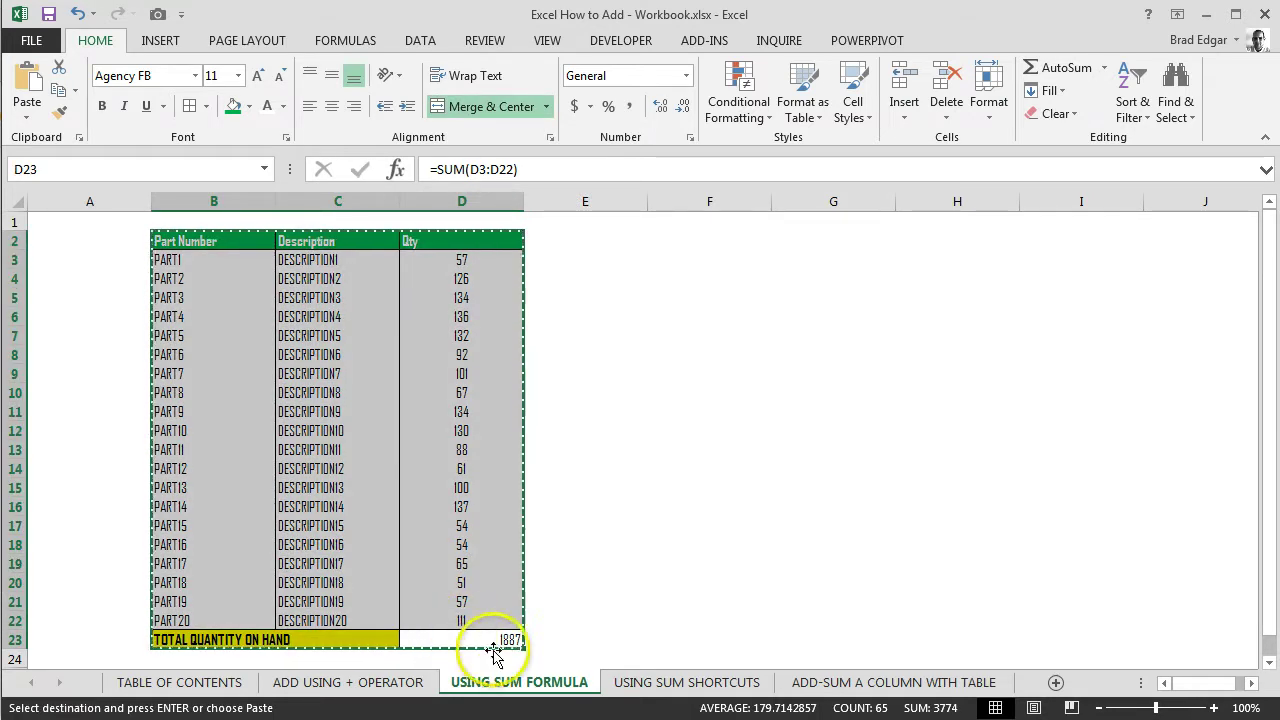
pyautogui.click(655, 682)
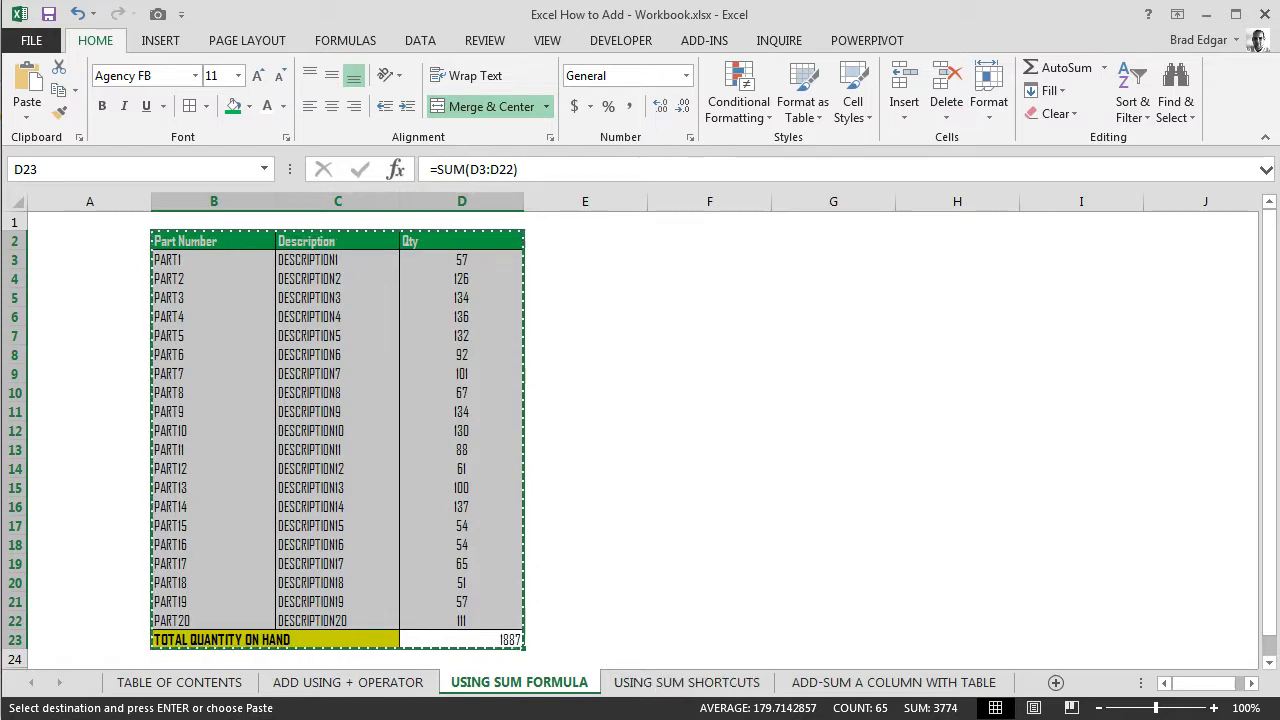
# - Paste the copied parts table at C2 on the USING SUM SHORTCUTS sheet
pyautogui.click(700, 682)
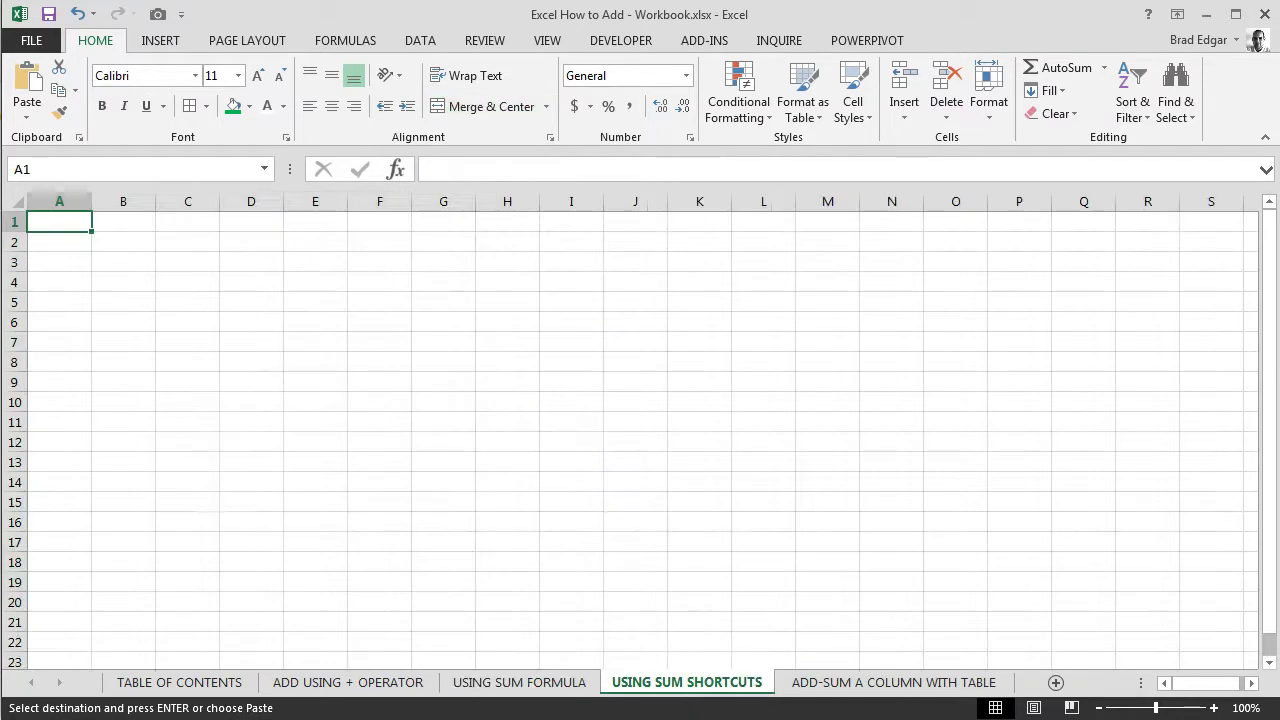
pyautogui.click(178, 243)
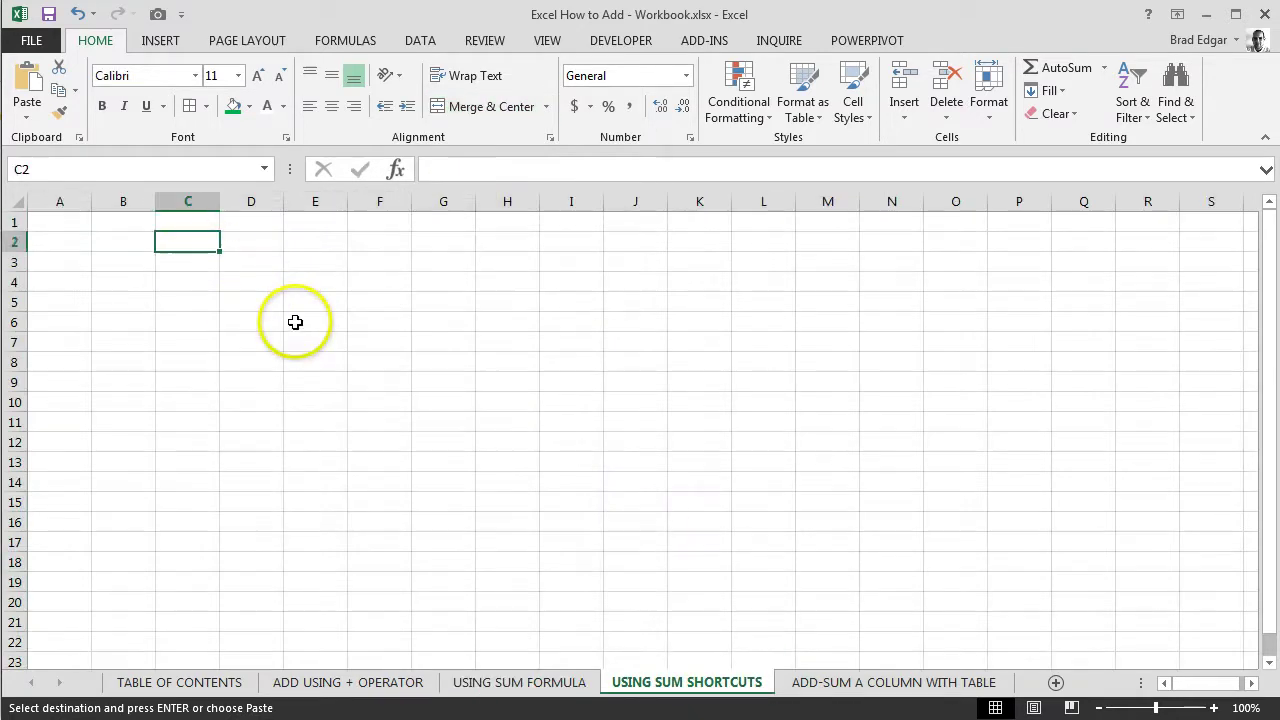
pyautogui.hotkey('ctrl', 'v')
pyautogui.moveTo(315, 322); pyautogui.dragTo(315, 342)
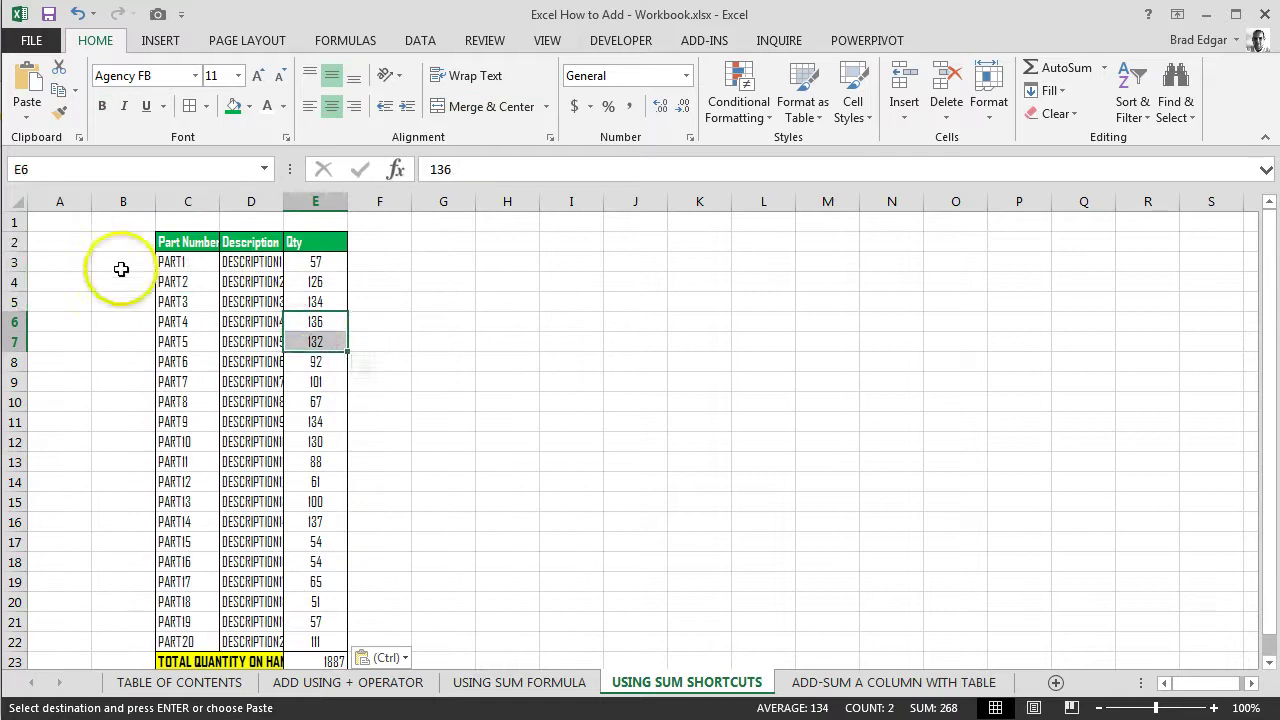
pyautogui.click(60, 242)
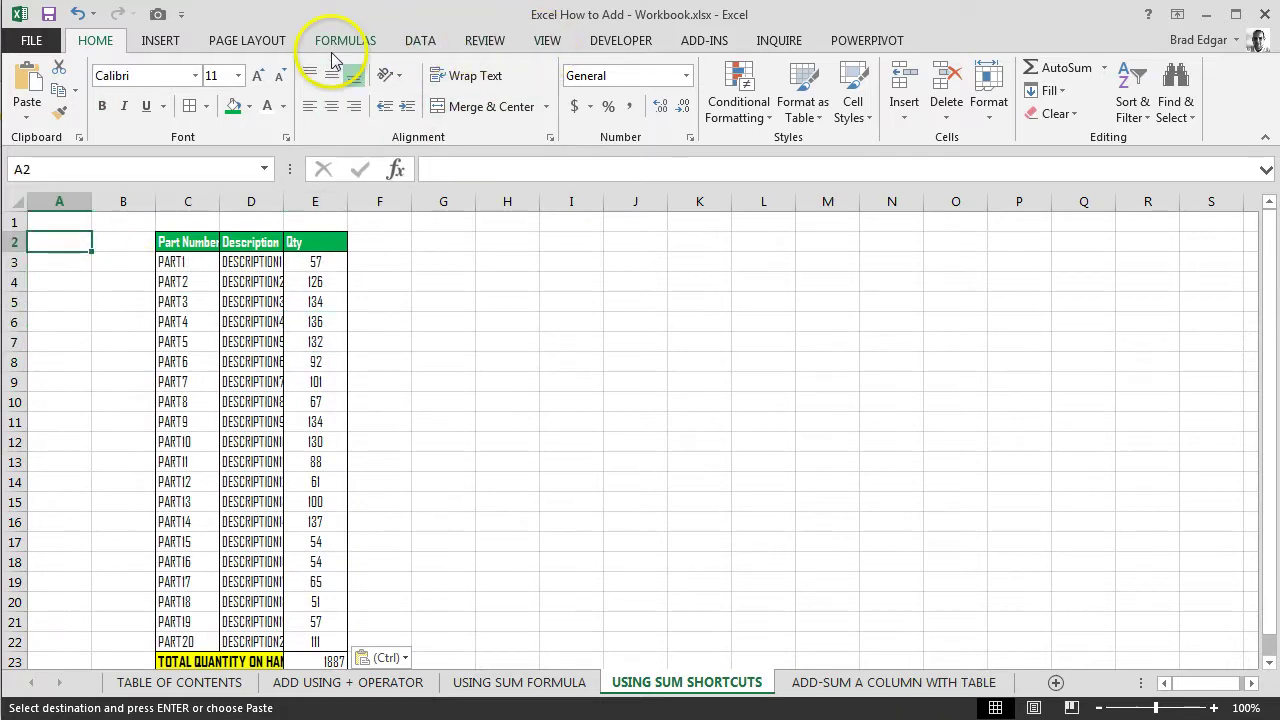
# - Hide the sheet gridlines
pyautogui.click(547, 46)
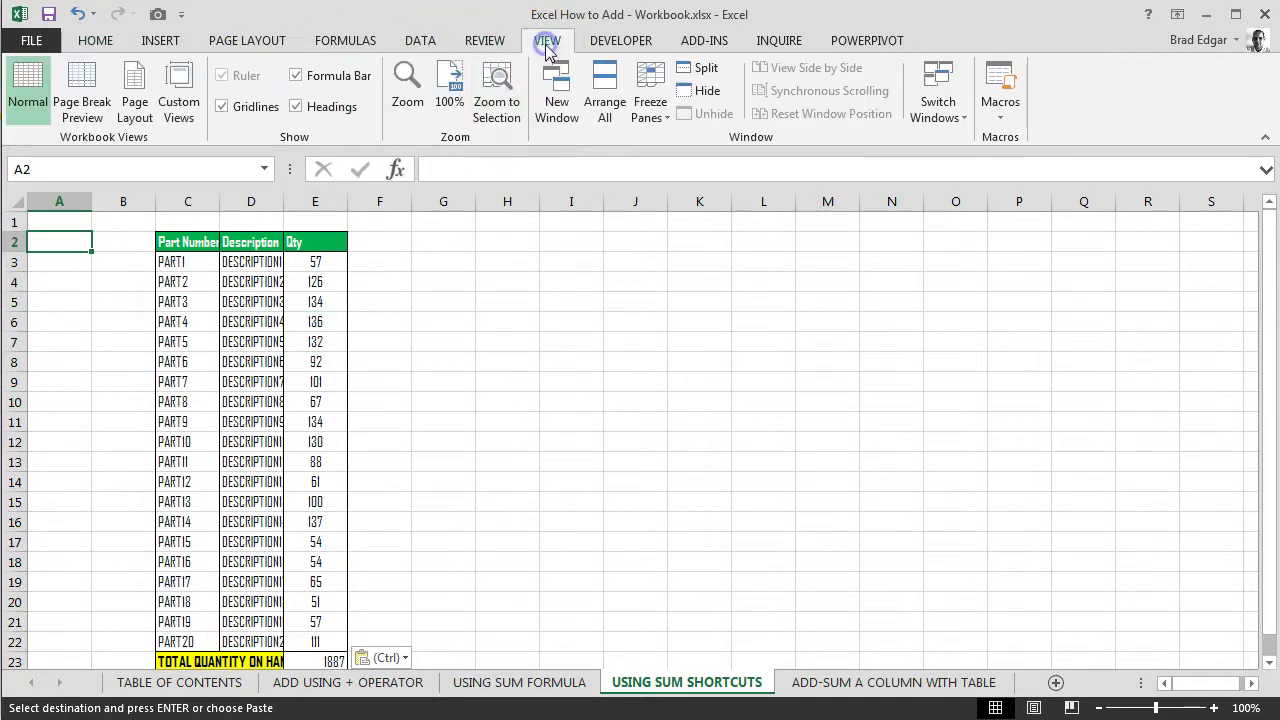
pyautogui.click(240, 107)
pyautogui.click(448, 344)
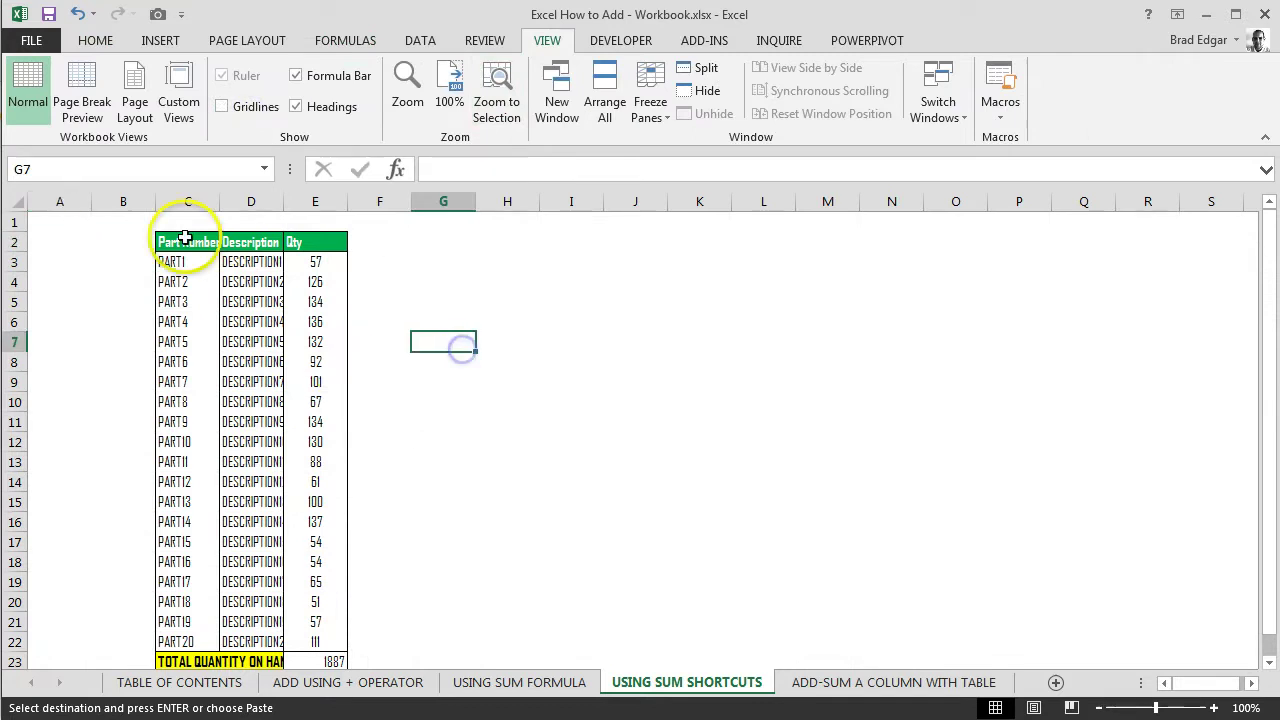
# - Auto-fit columns C to E to fit the table's contents
pyautogui.click(17, 202)
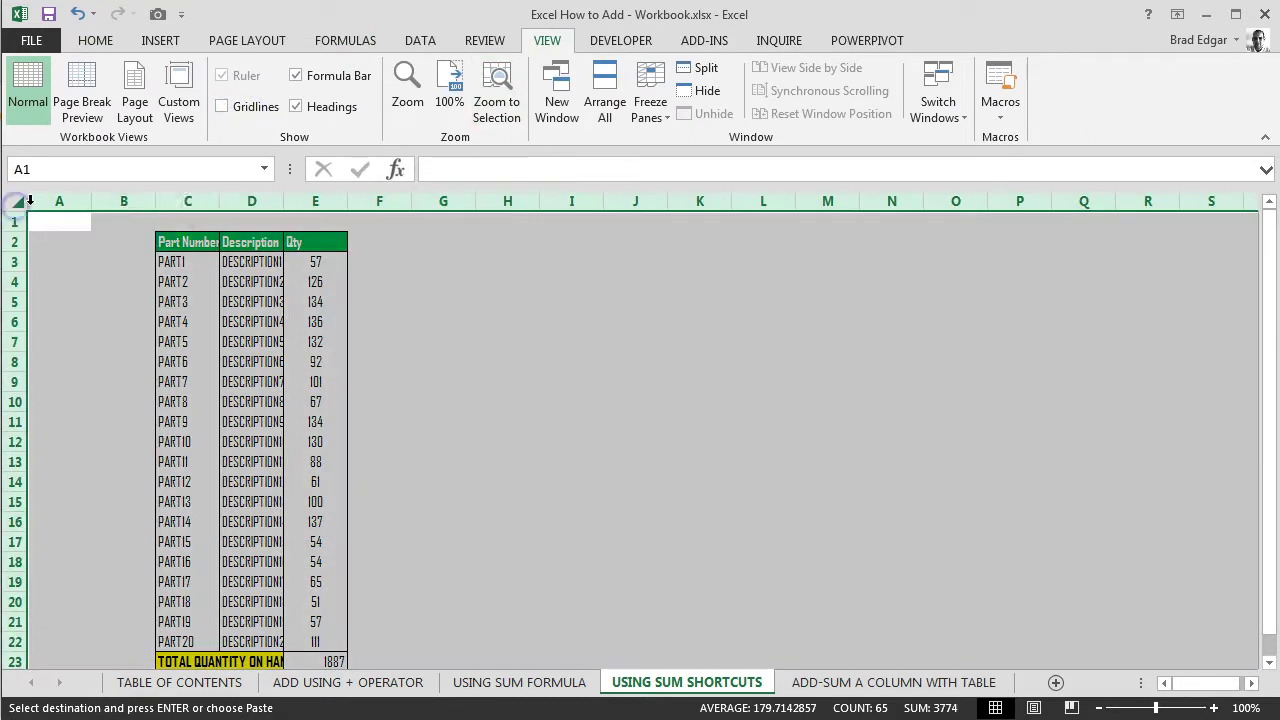
pyautogui.doubleClick(219, 202)
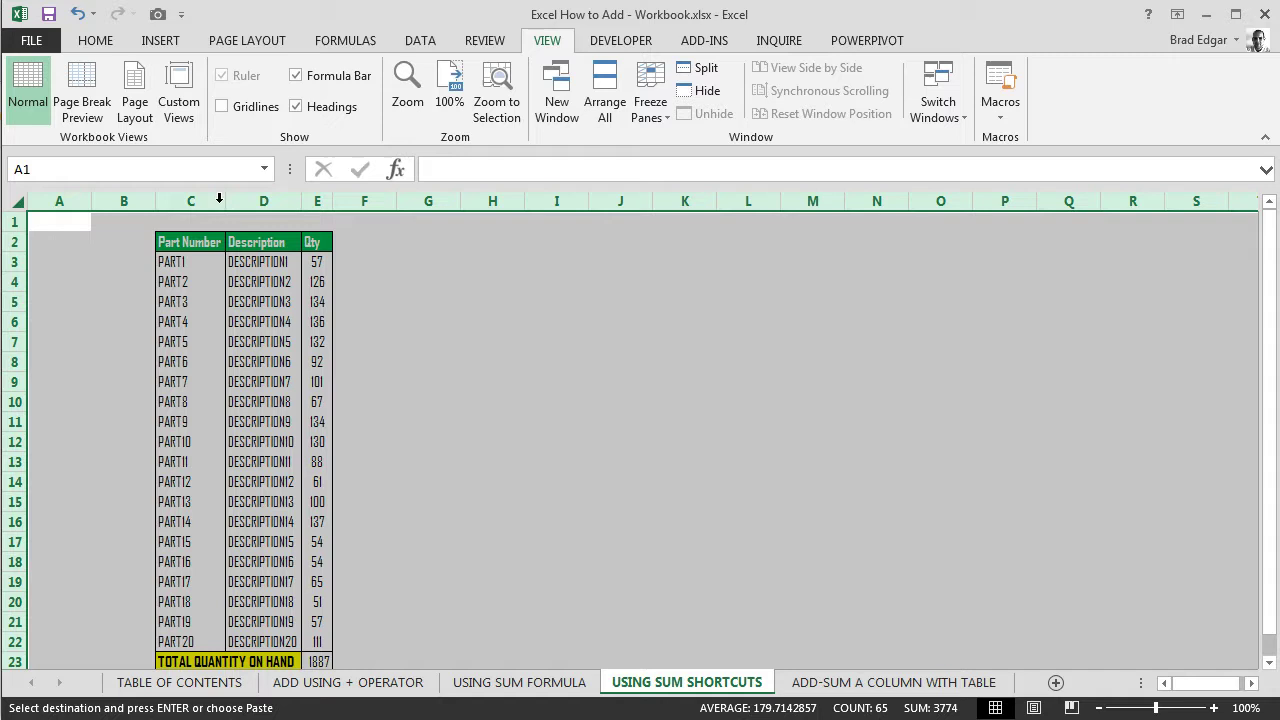
pyautogui.click(32, 280)
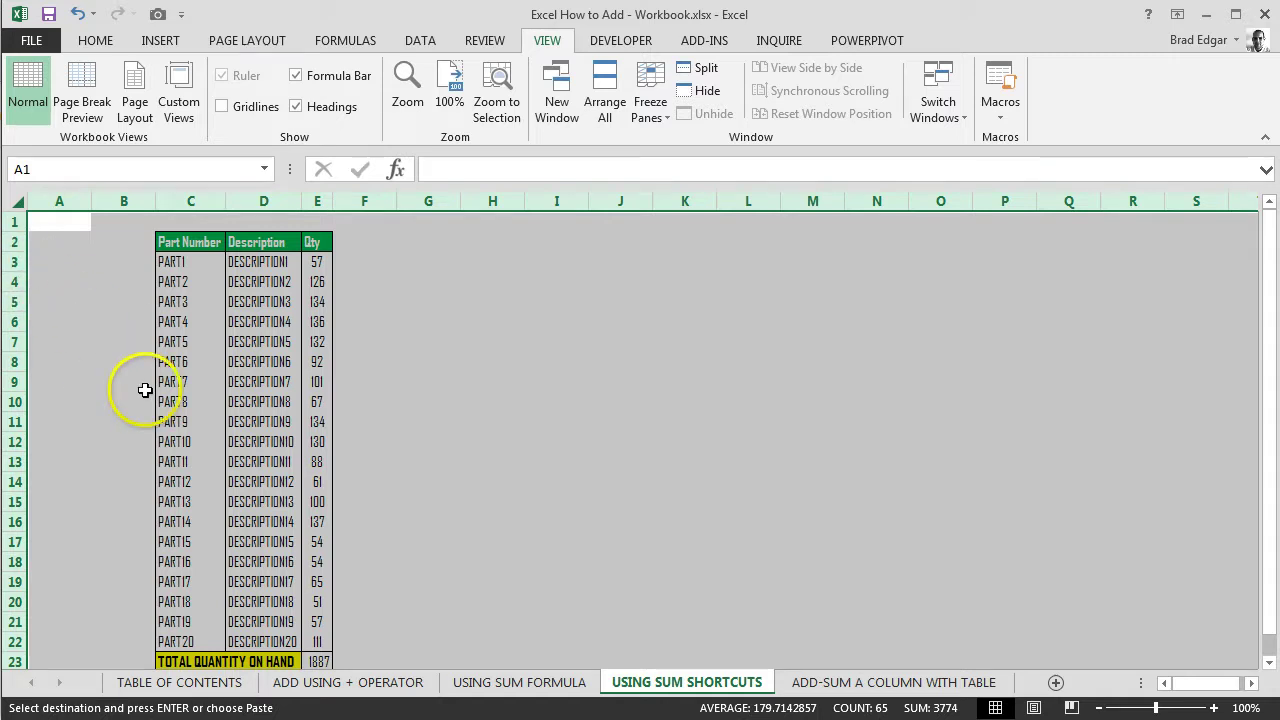
pyautogui.scroll(-1, 409, 465)
pyautogui.scroll(-1, 409, 465)
pyautogui.click(478, 441)
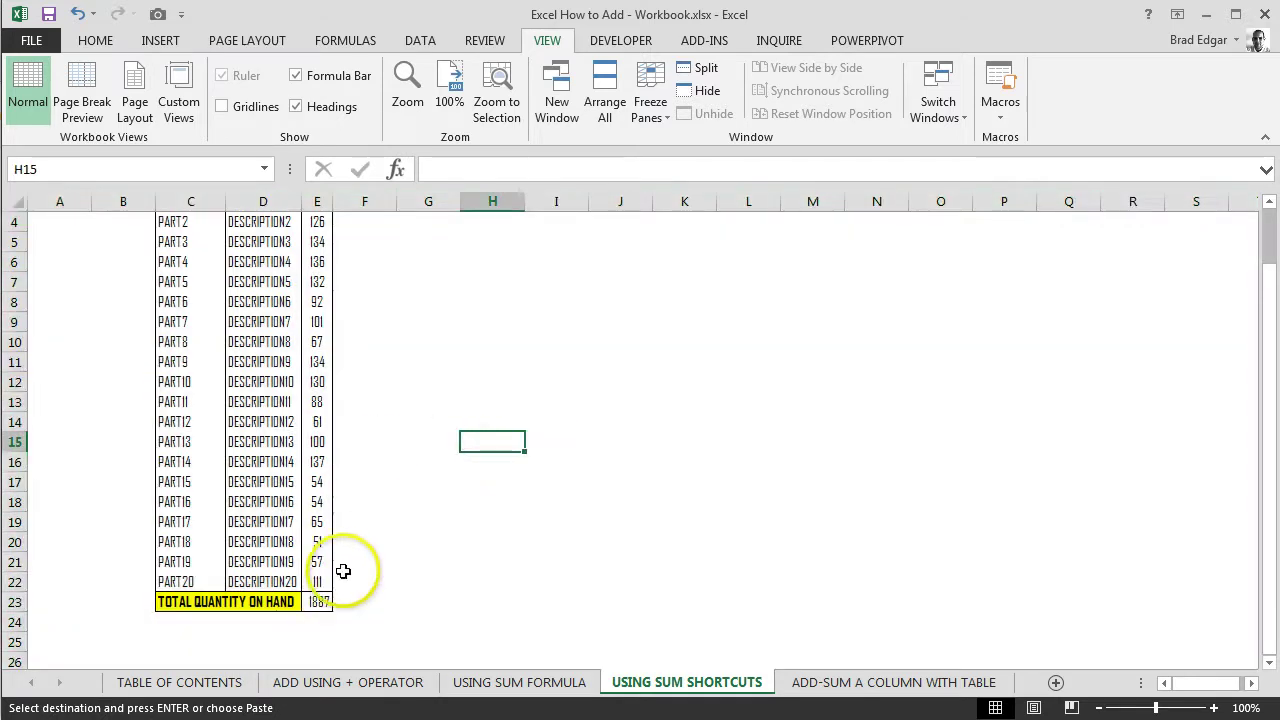
pyautogui.click(322, 603)
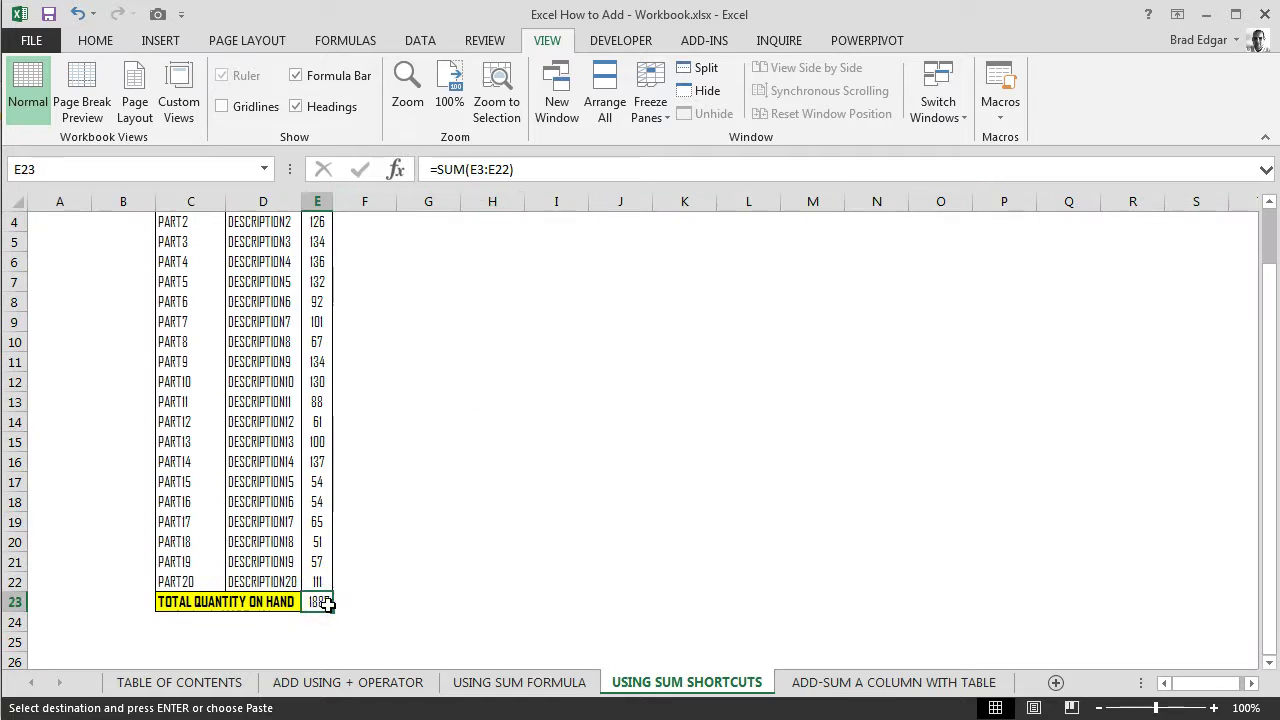
# - Clear E23, widen column E, and re-create the total with Alt+= as =SUM(E3:E22)
pyautogui.press('Delete')
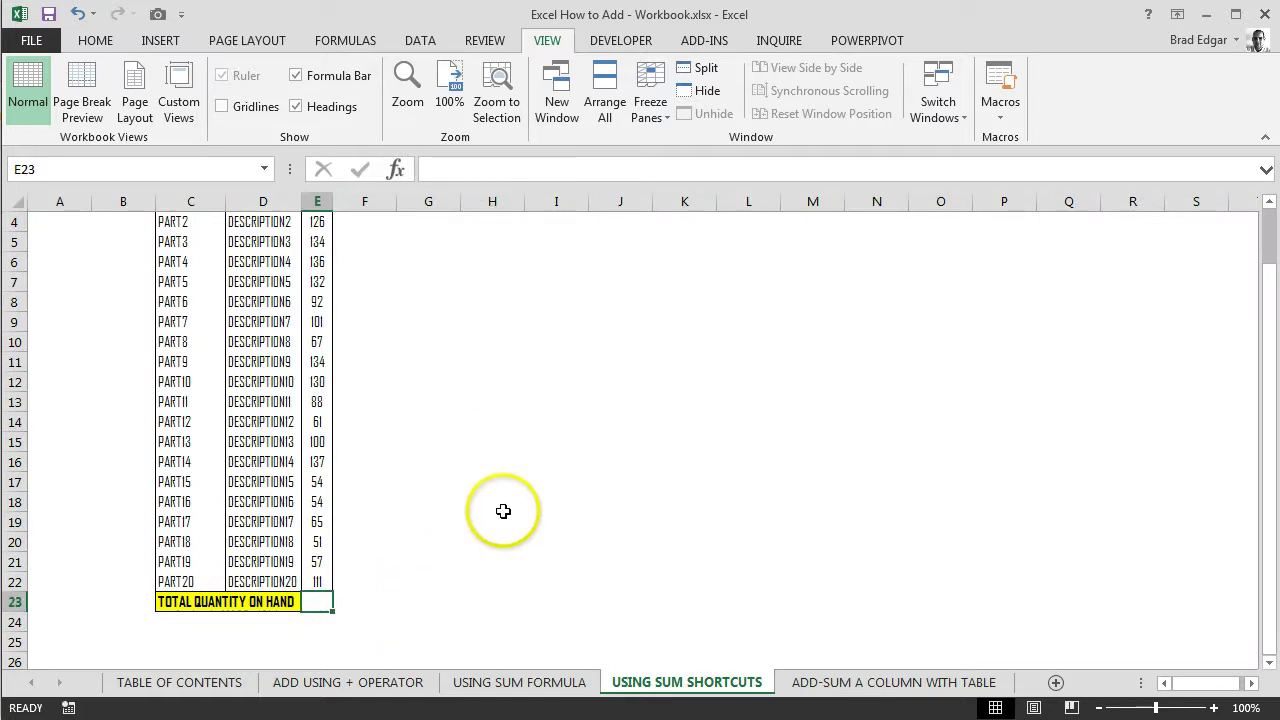
pyautogui.moveTo(331, 196); pyautogui.dragTo(378, 198)
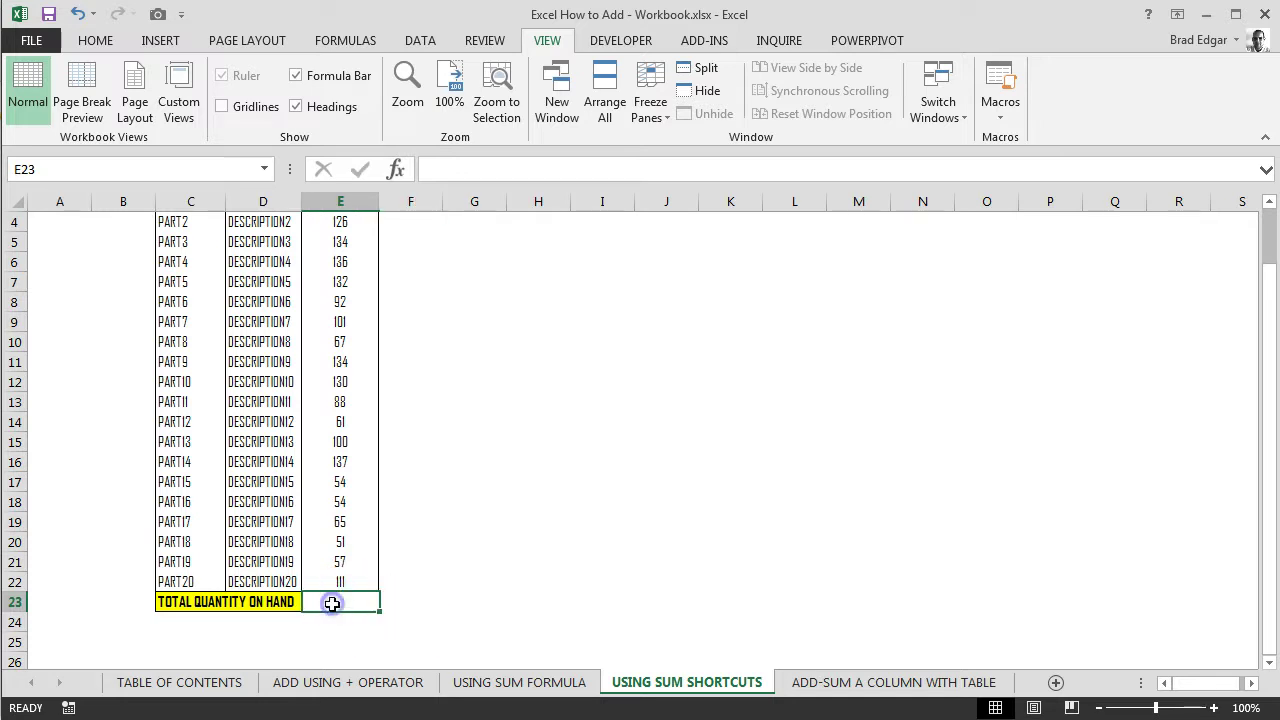
pyautogui.hotkey('alt', '=')
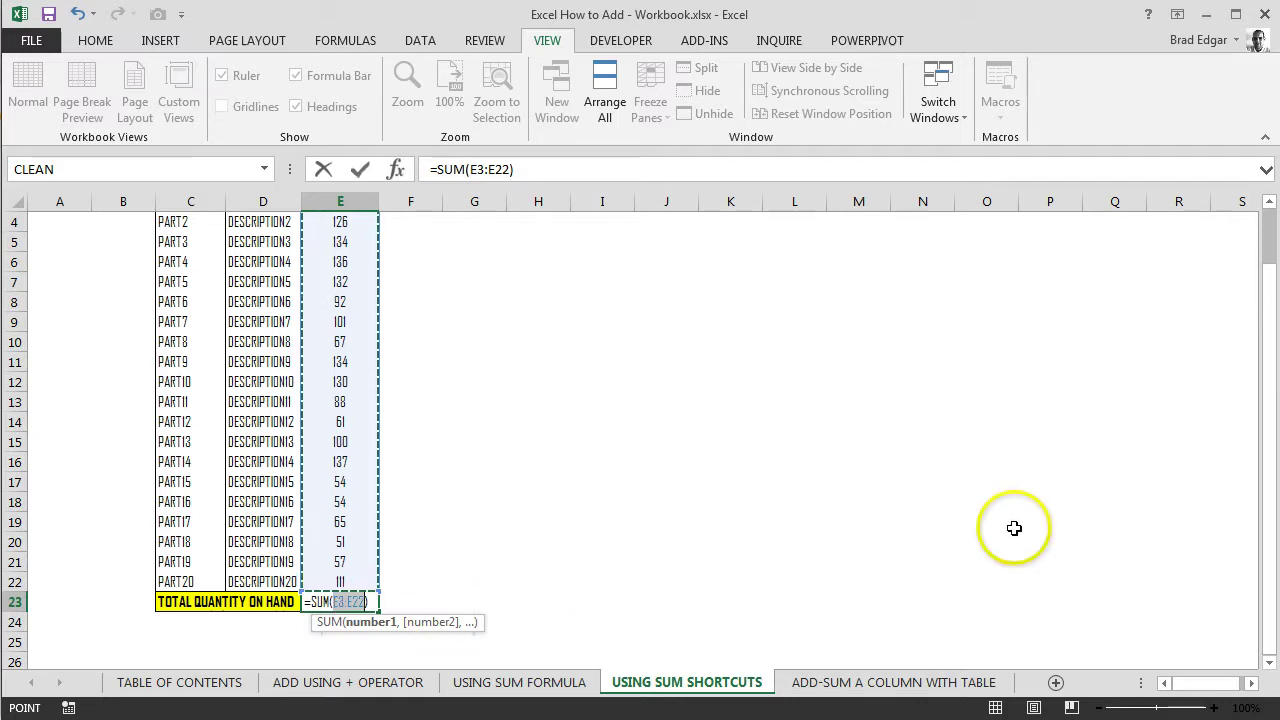
pyautogui.moveTo(1268, 250)
pyautogui.mouseDown()
pyautogui.moveTo(1268, 270)
pyautogui.moveTo(1270, 232)
pyautogui.mouseUp()
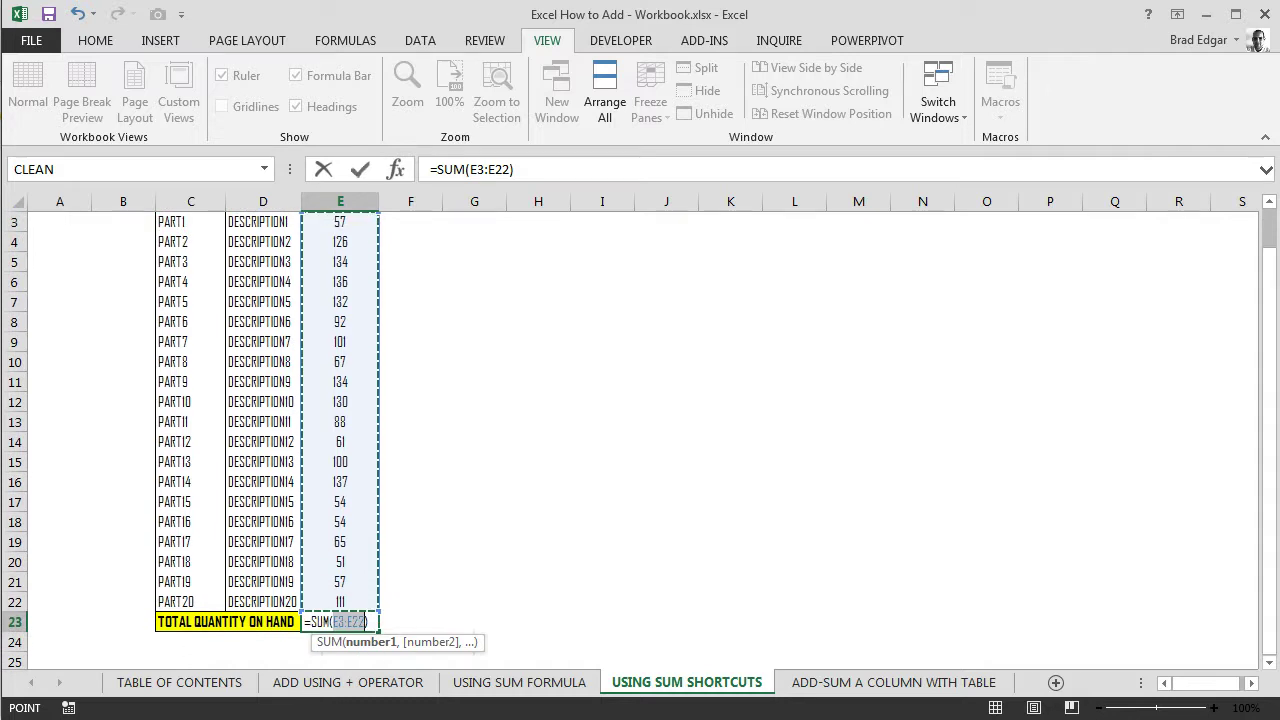
pyautogui.press('Return')
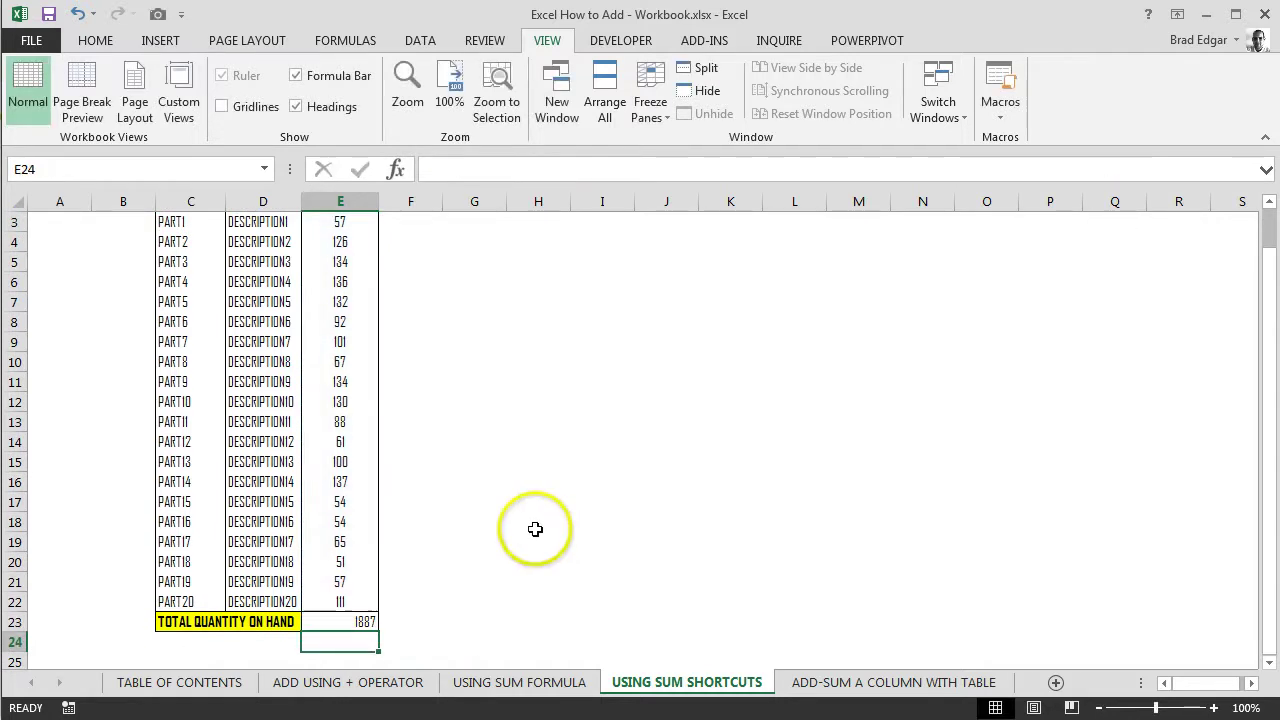
# - Try Alt+= on sample values 10 and 10 in row 3, then clear those cells
pyautogui.scroll(1, 443, 309)
pyautogui.click(418, 261)
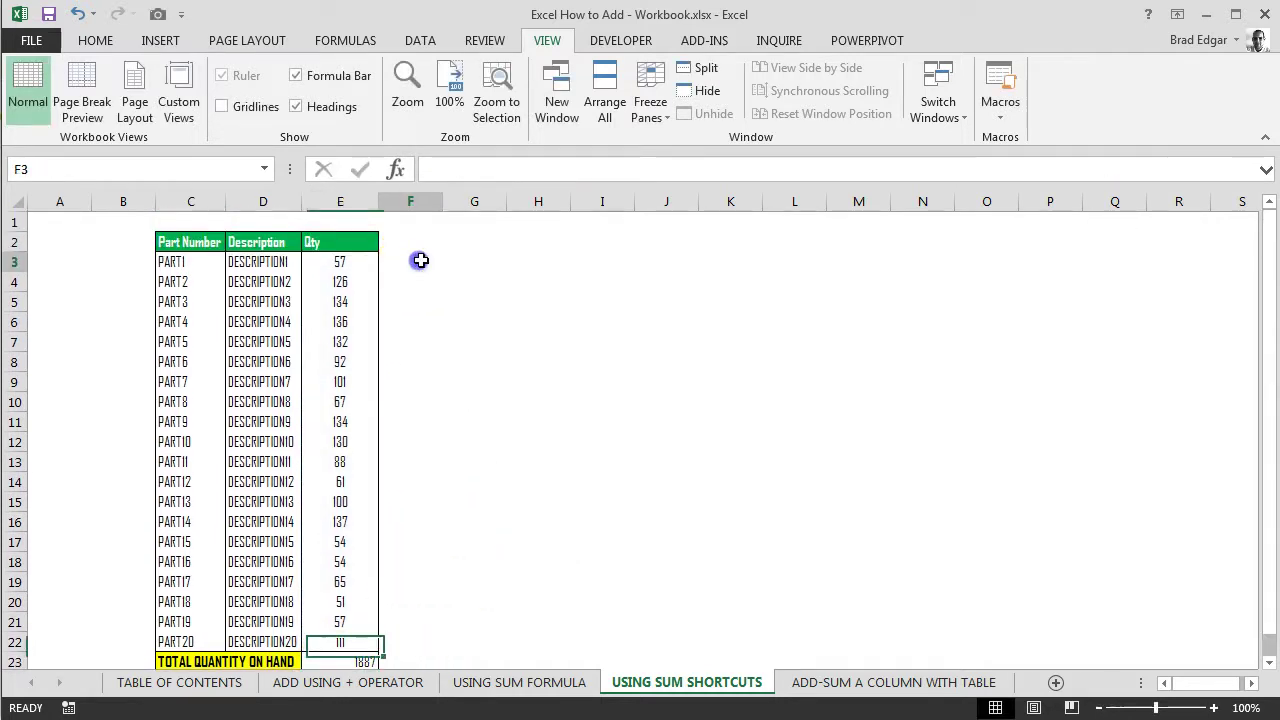
pyautogui.write('10')
pyautogui.press('Tab')
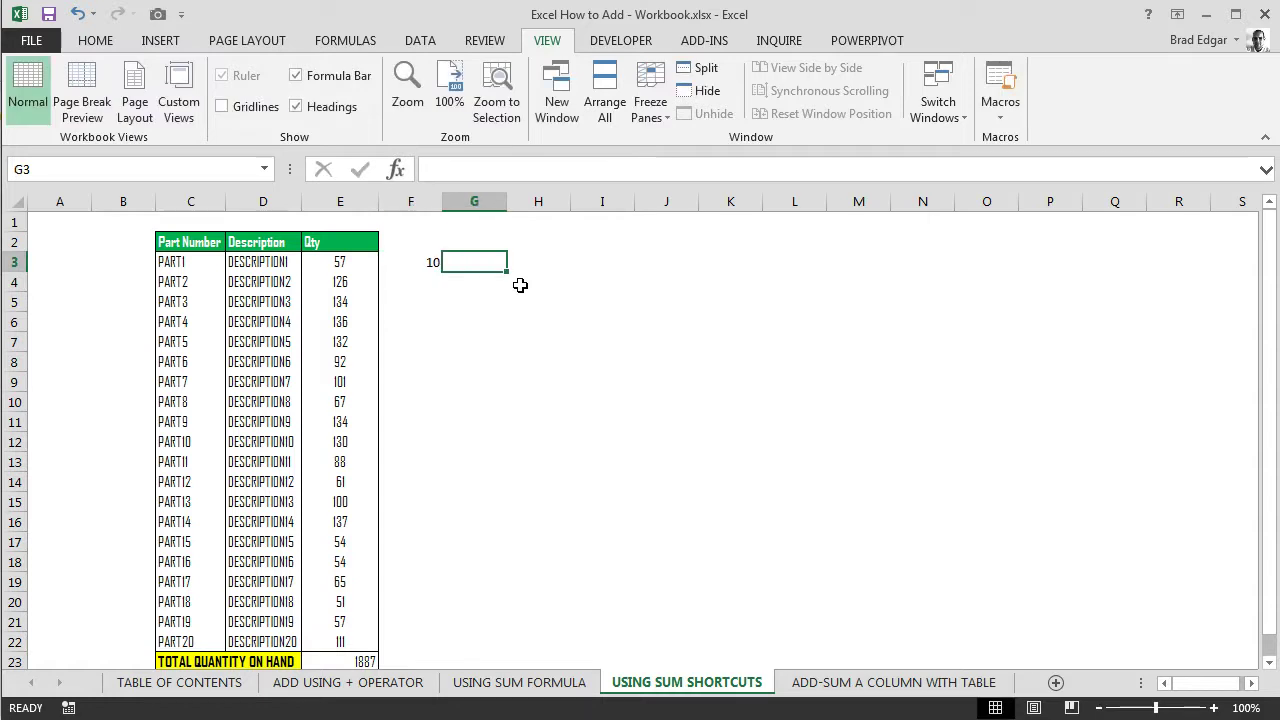
pyautogui.write('10')
pyautogui.press('Tab')
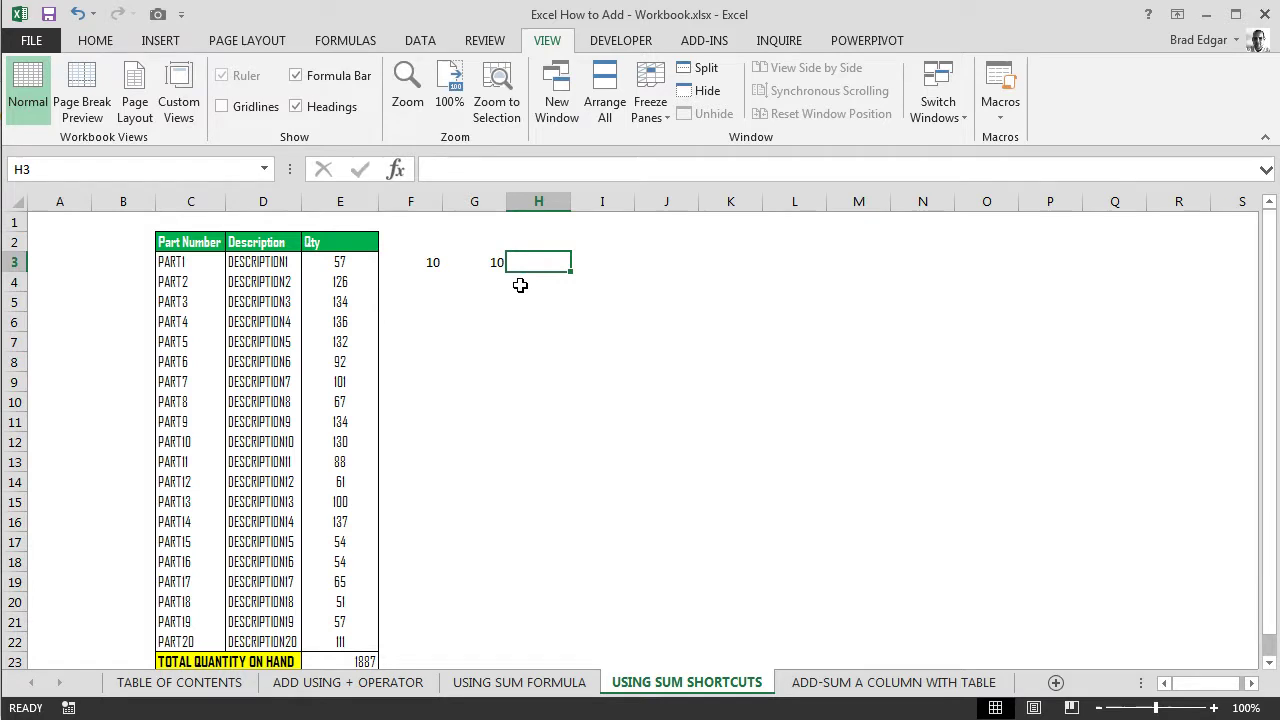
pyautogui.hotkey('alt', '=')
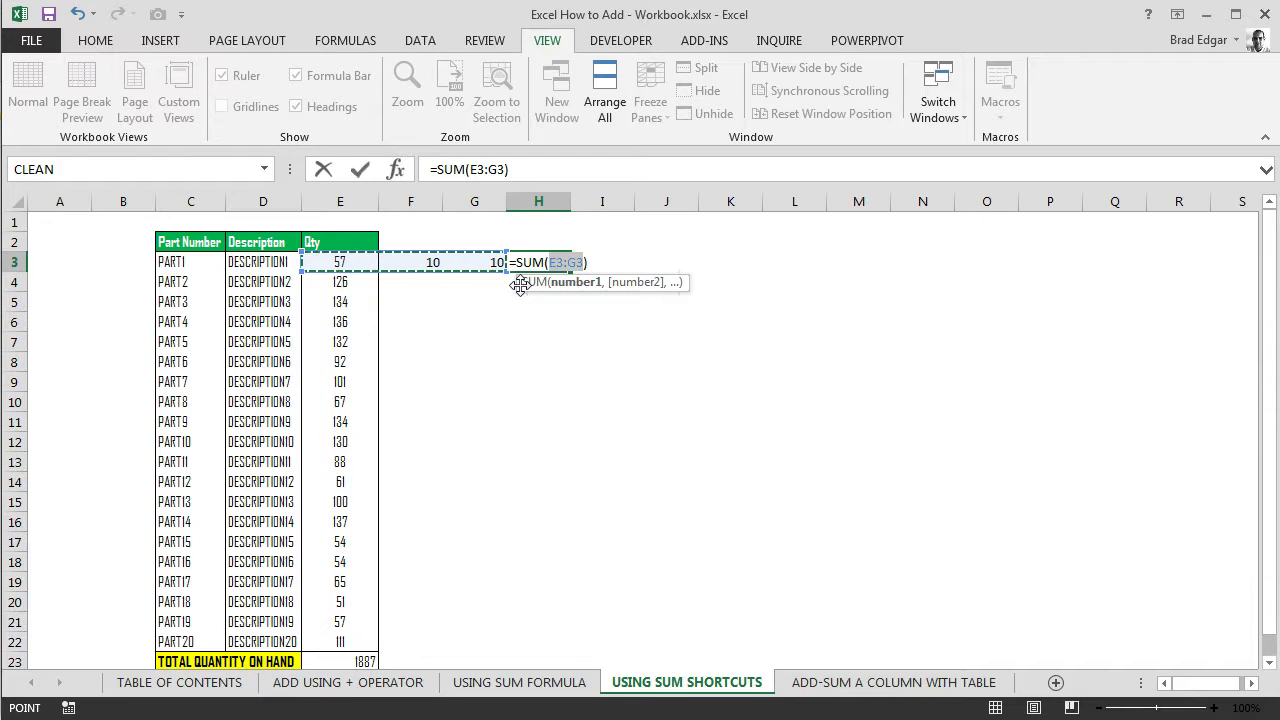
pyautogui.press('Return')
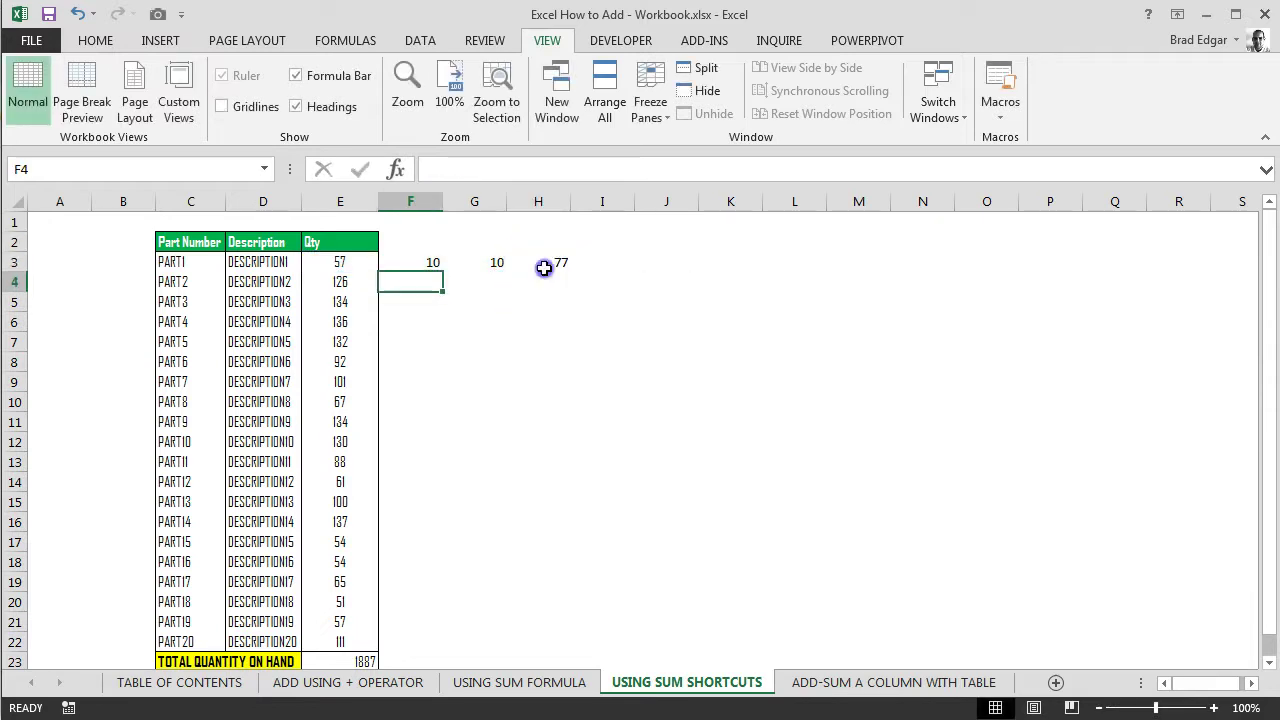
pyautogui.click(555, 262)
pyautogui.moveTo(429, 260); pyautogui.dragTo(582, 260)
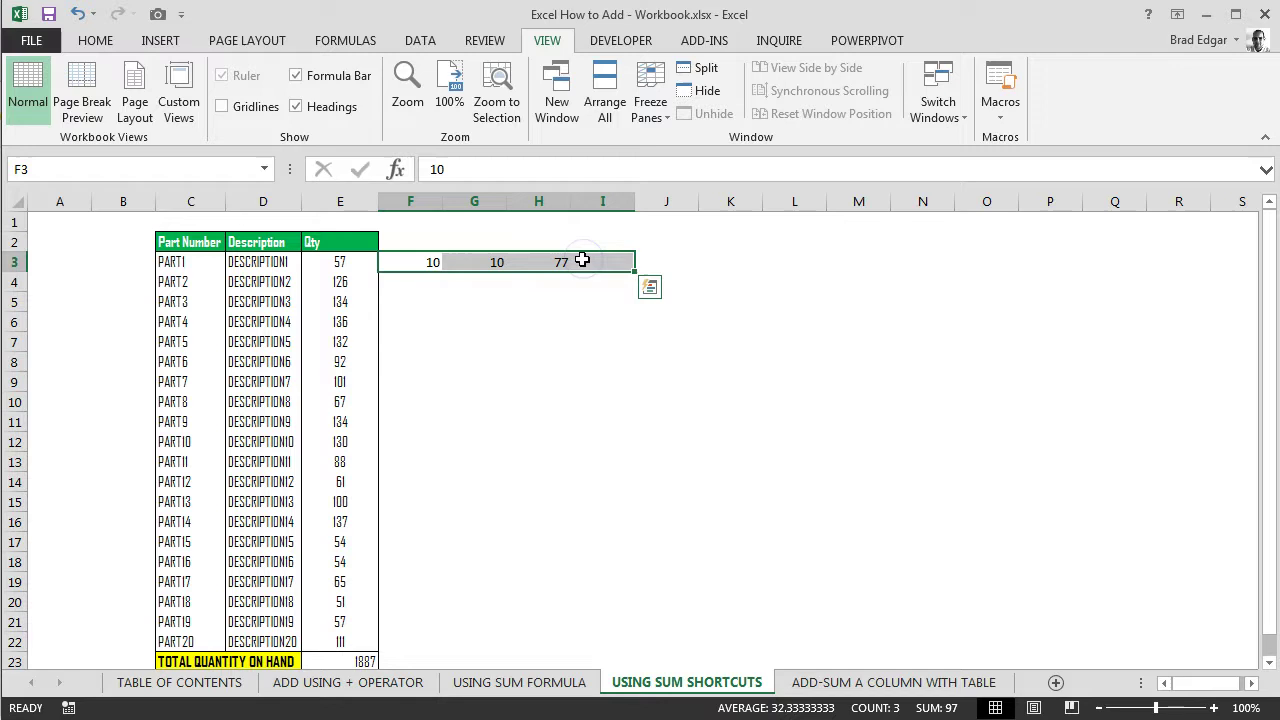
pyautogui.press('Delete')
# - Clear E23 and rebuild it via Home > AutoSum > Sum as =SUM(E3:E22), giving 1887
pyautogui.scroll(-2, 453, 534)
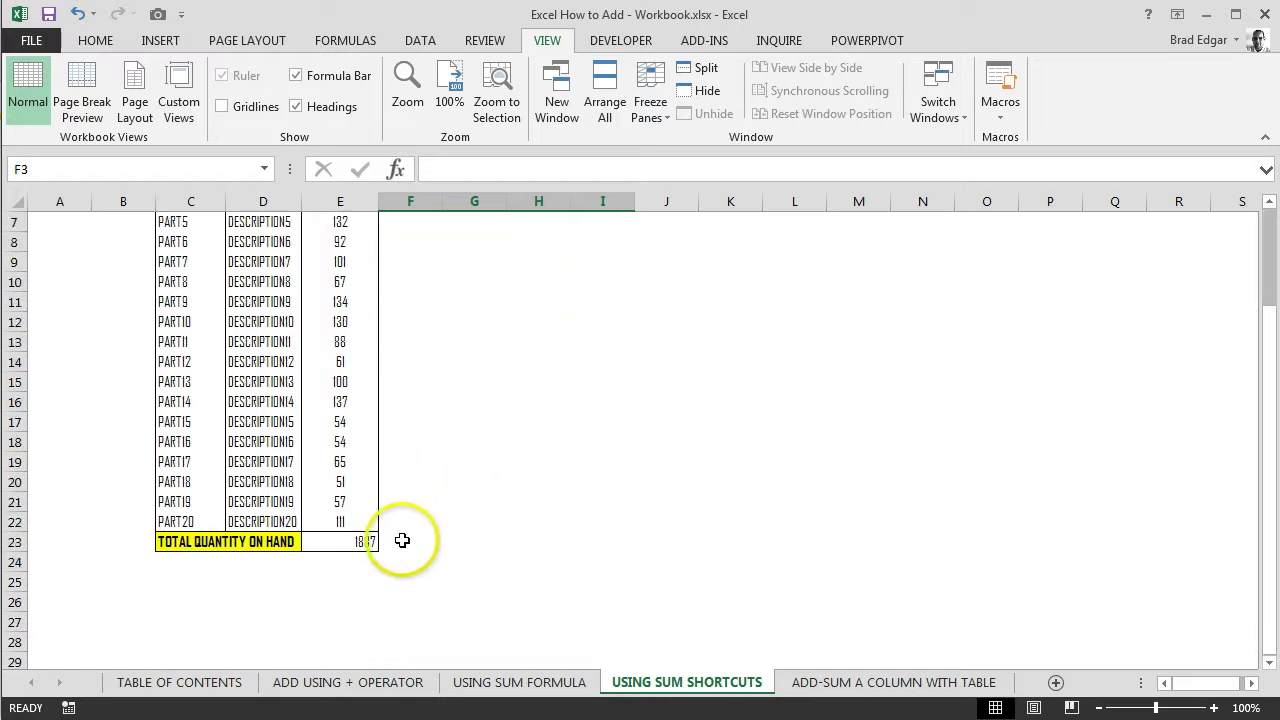
pyautogui.click(95, 40)
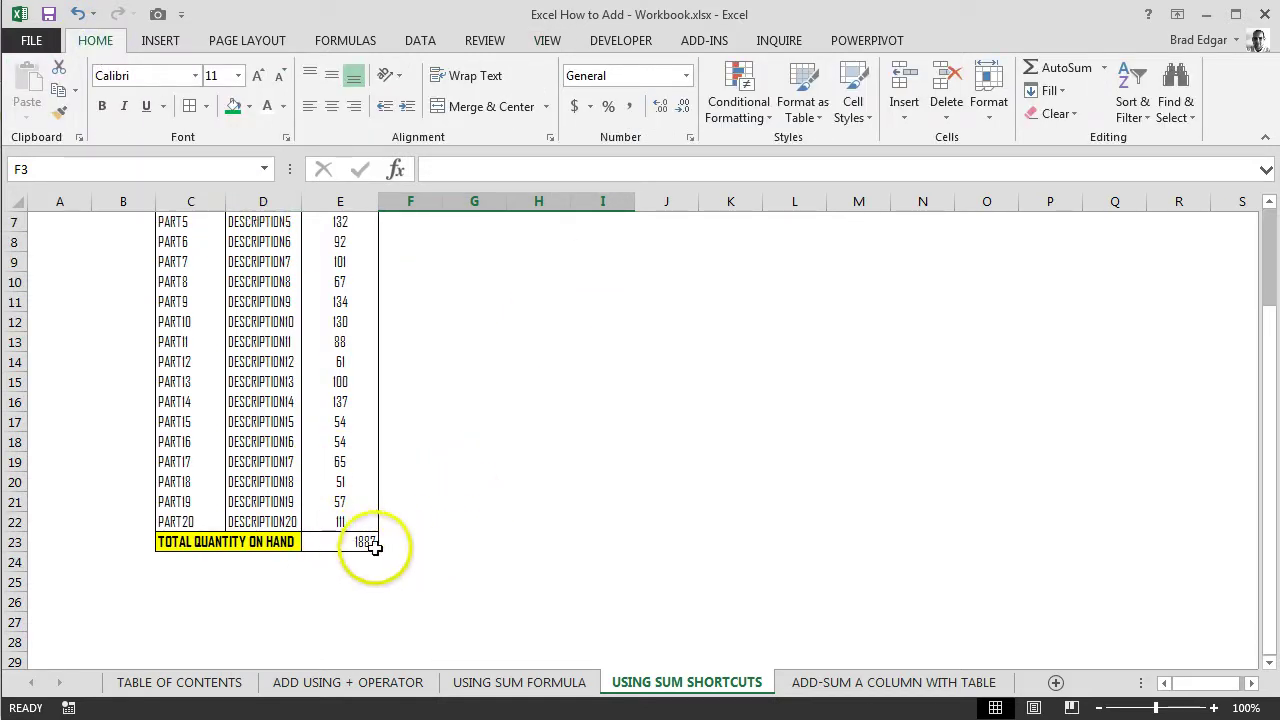
pyautogui.scroll(2, 360, 530)
pyautogui.scroll(-1, 355, 590)
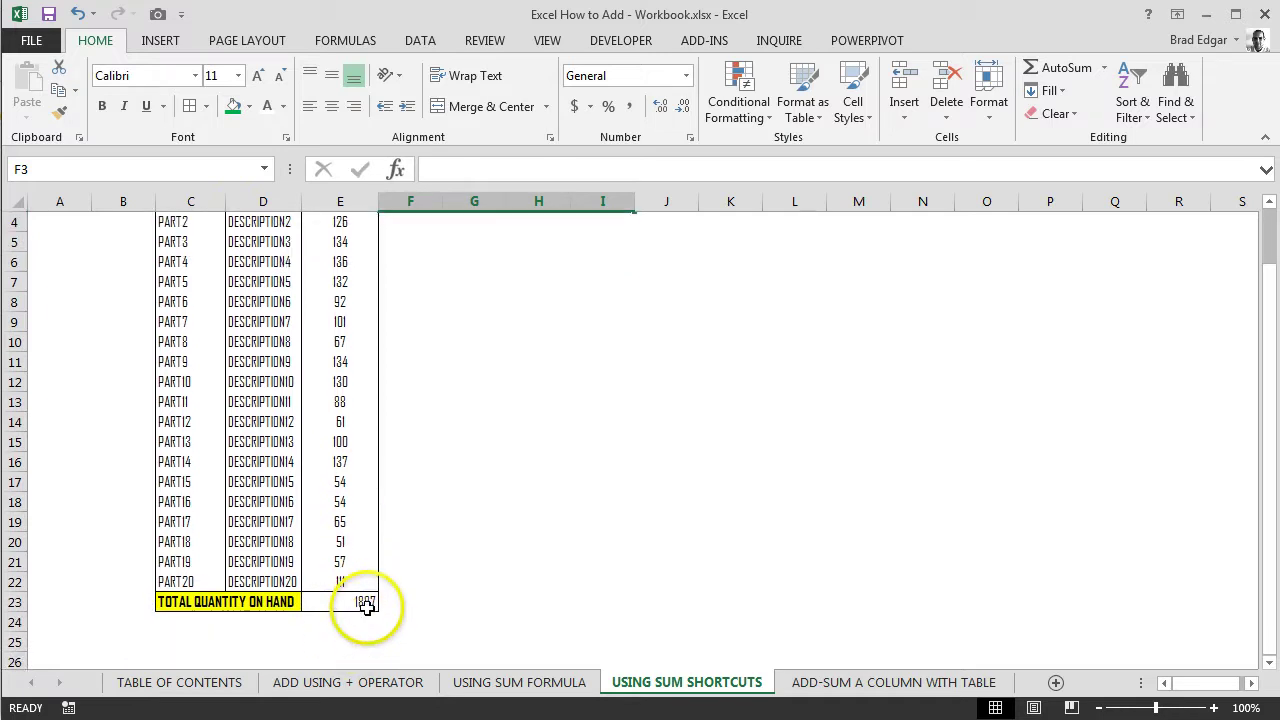
pyautogui.click(362, 604)
pyautogui.press('Delete')
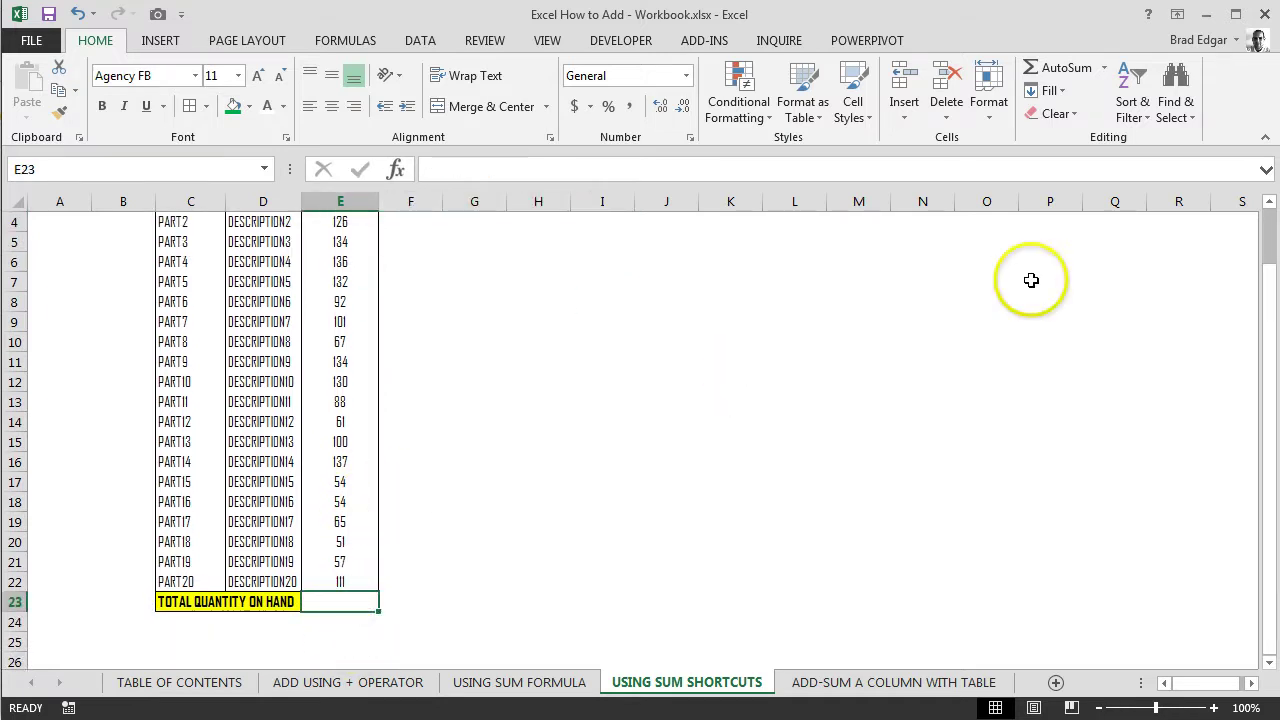
pyautogui.click(1085, 72)
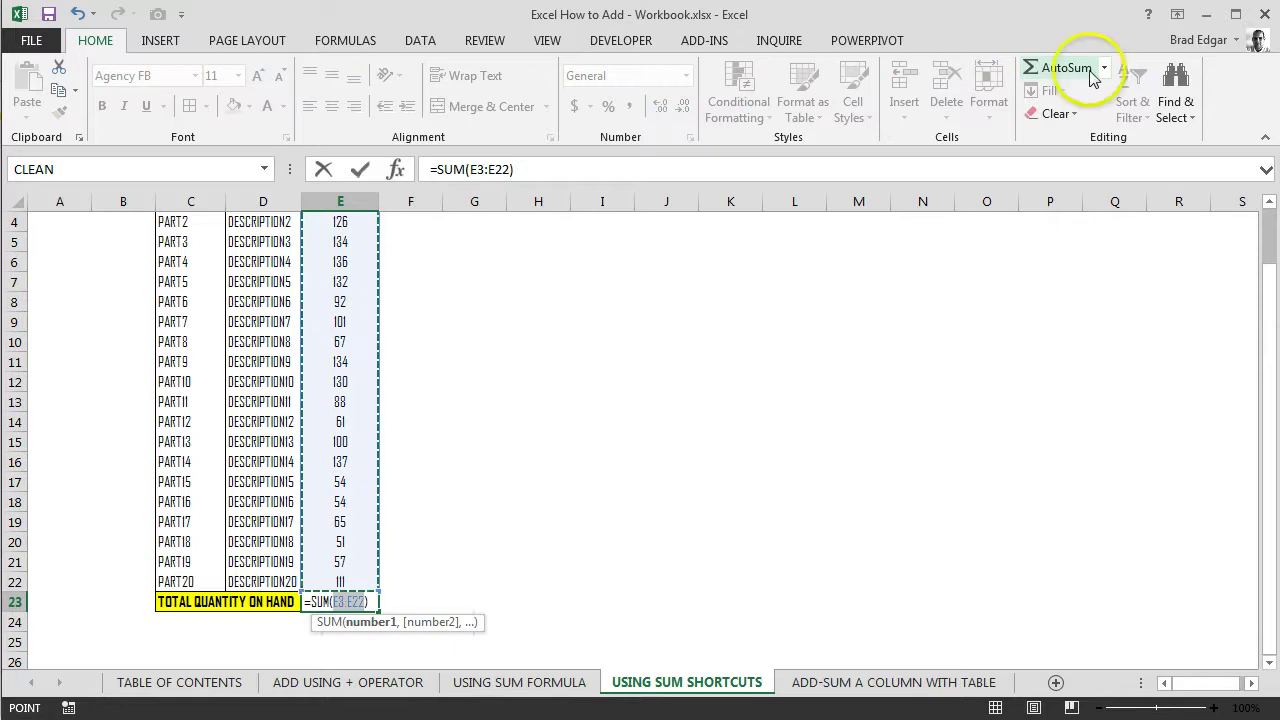
pyautogui.click(1104, 67)
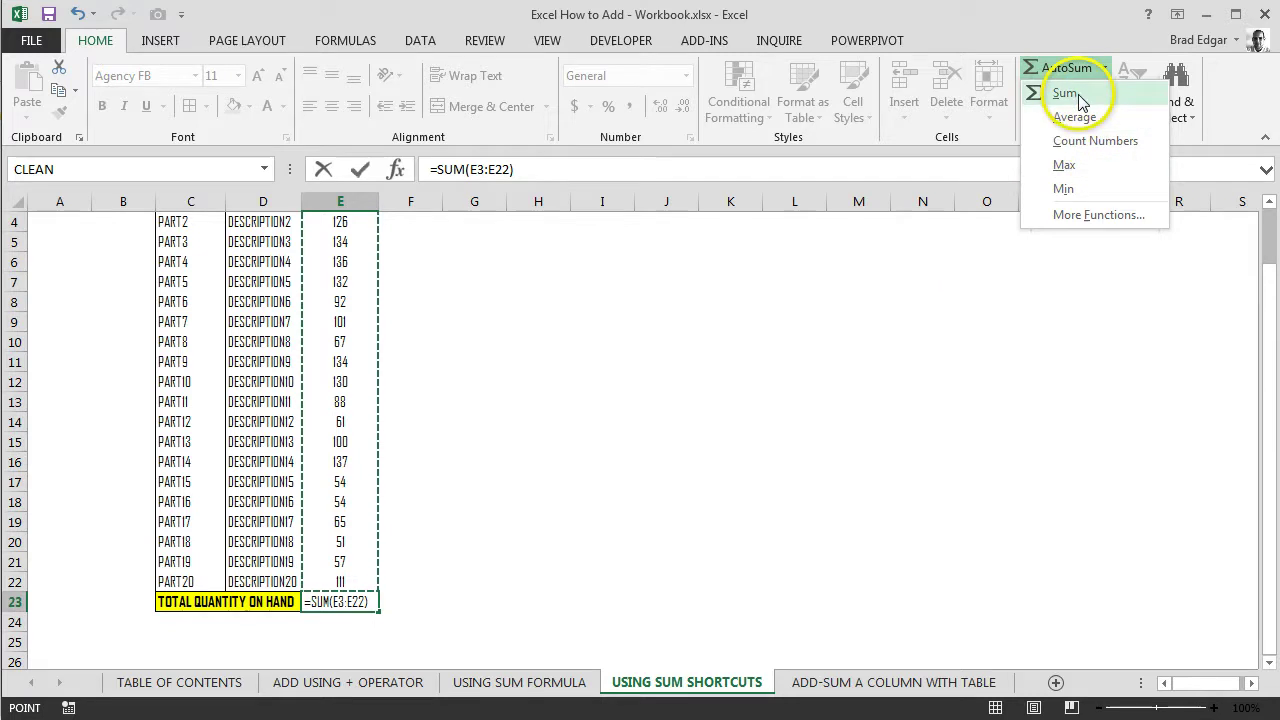
pyautogui.click(1062, 93)
pyautogui.click(365, 620)
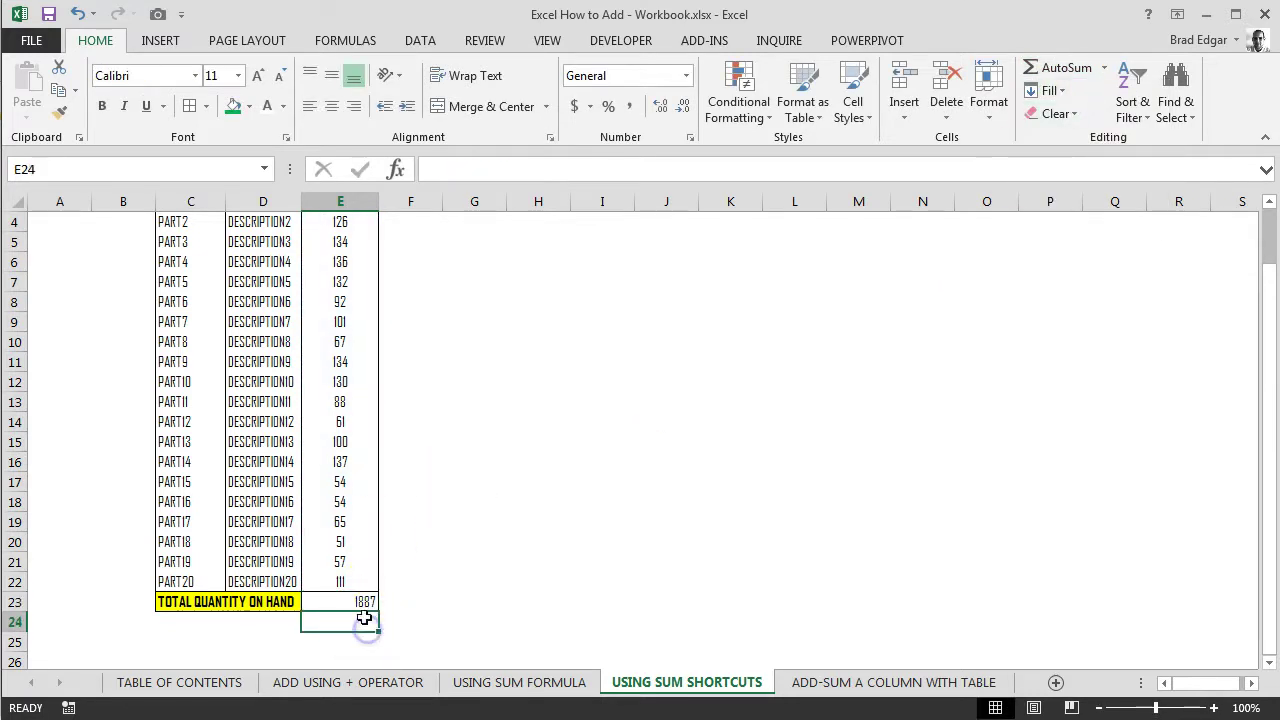
pyautogui.click(365, 603)
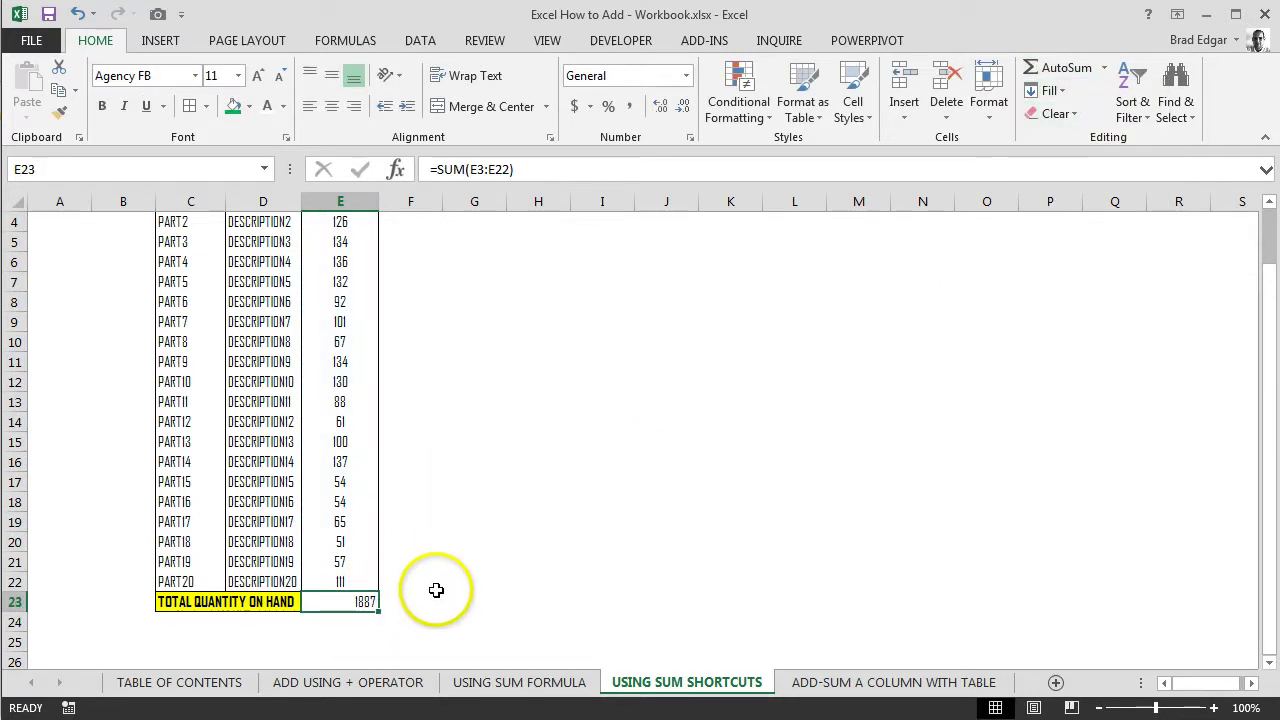
# - Convert B2:D22 into a table with headers via Ctrl+T and apply the black banded style
pyautogui.click(855, 683)
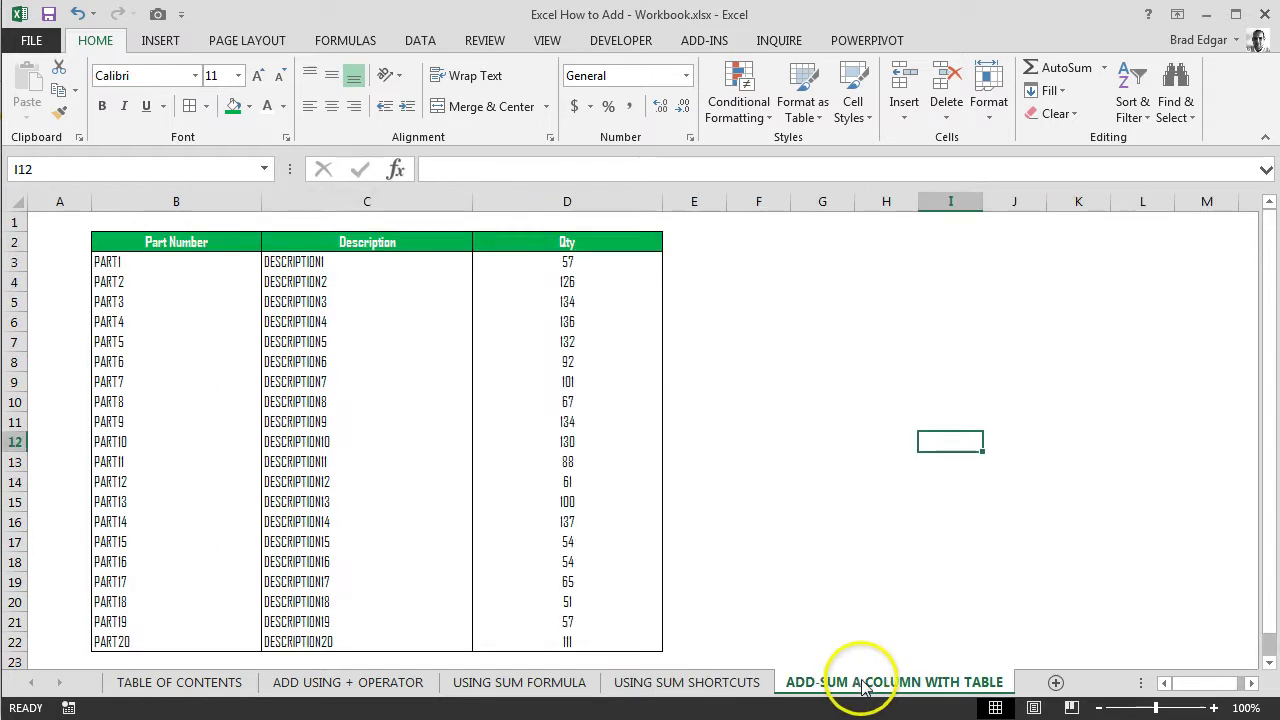
pyautogui.scroll(-1, 790, 572)
pyautogui.scroll(1, 778, 568)
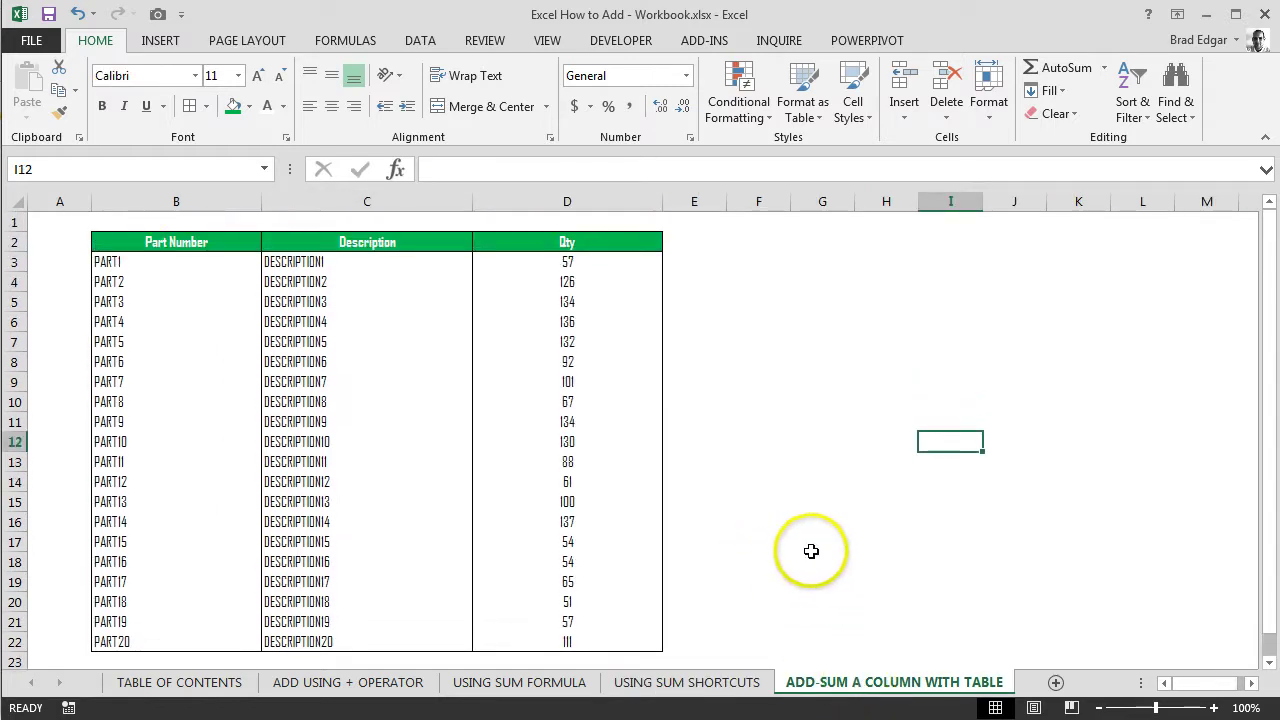
pyautogui.click(172, 266)
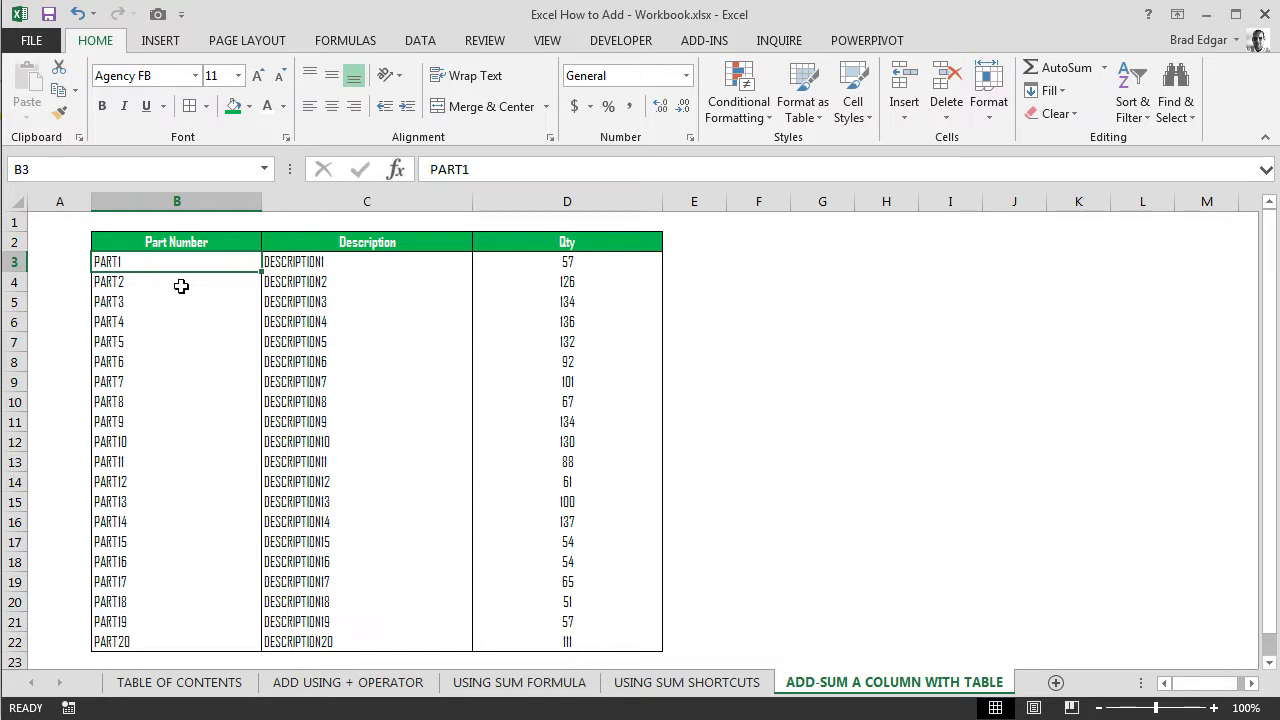
pyautogui.hotkey('ctrl', 't')
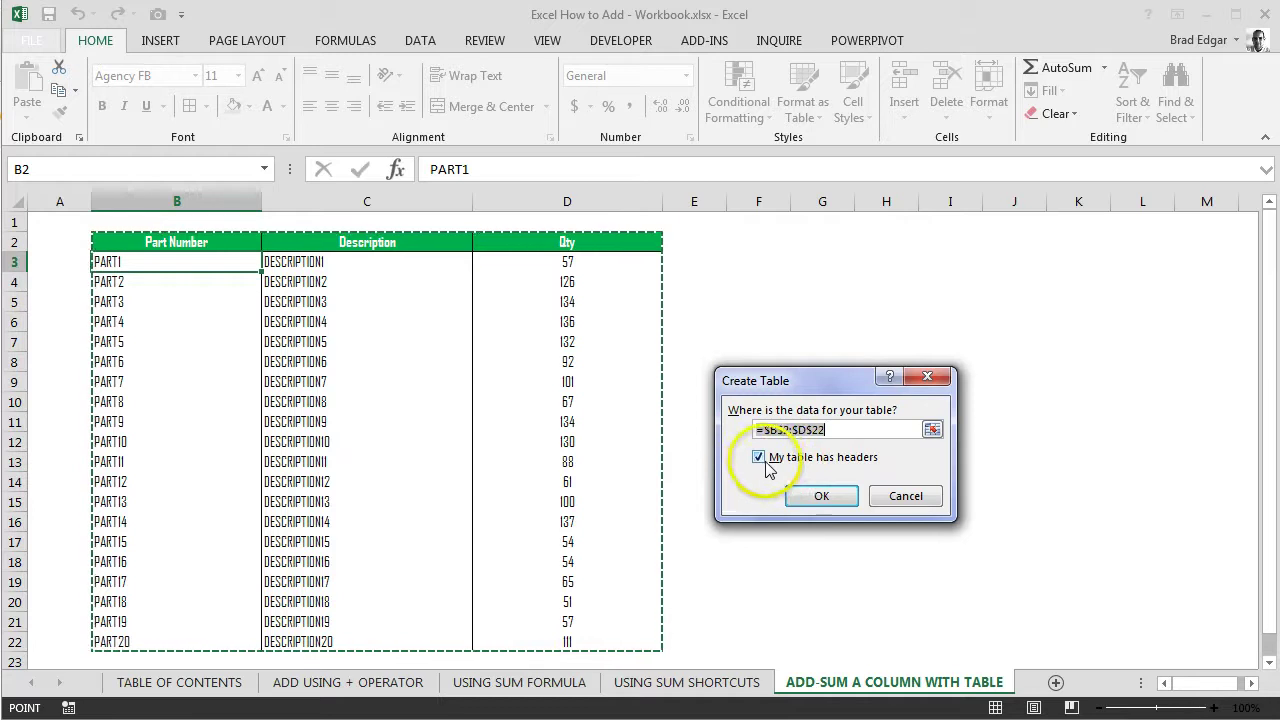
pyautogui.click(822, 497)
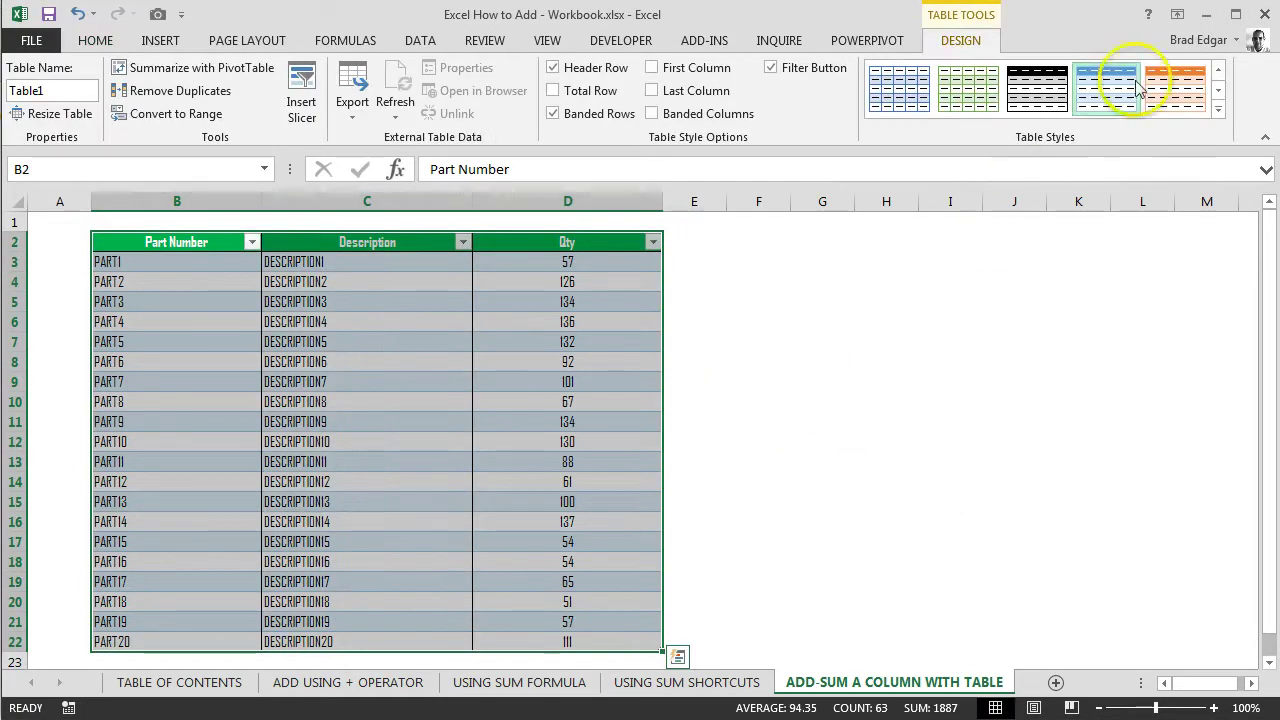
pyautogui.click(1062, 92)
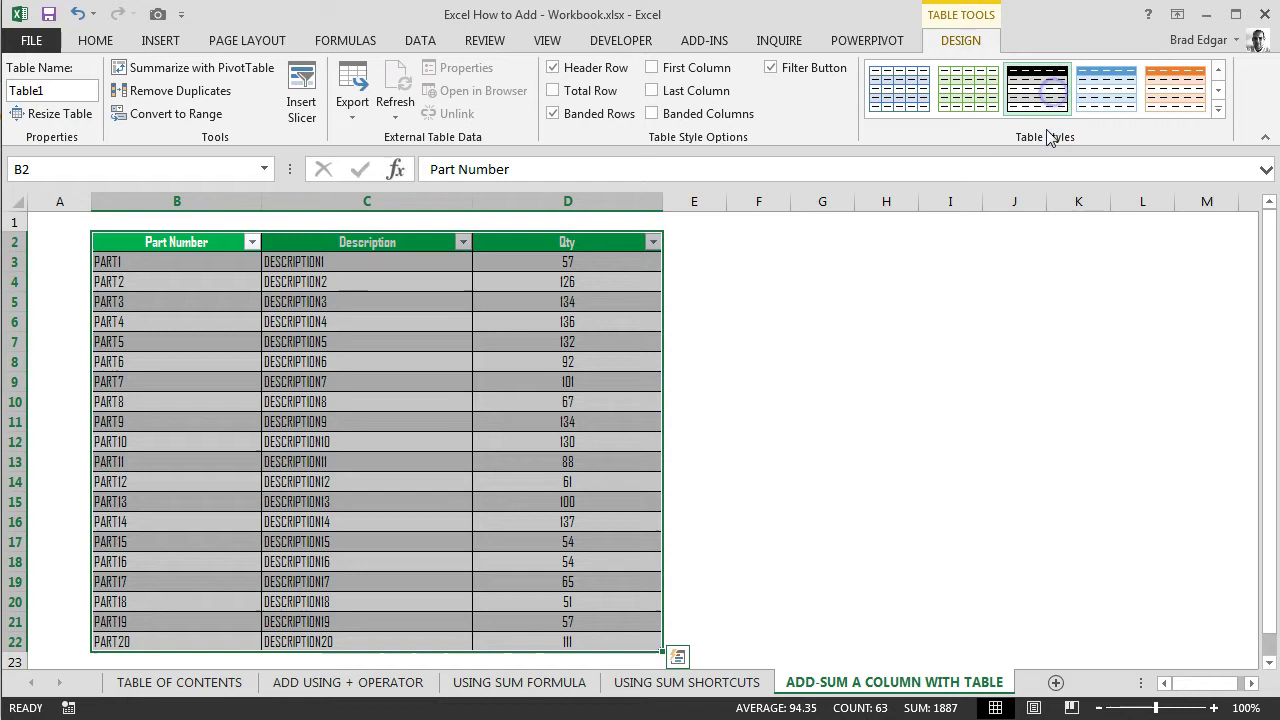
pyautogui.scroll(-1, 943, 254)
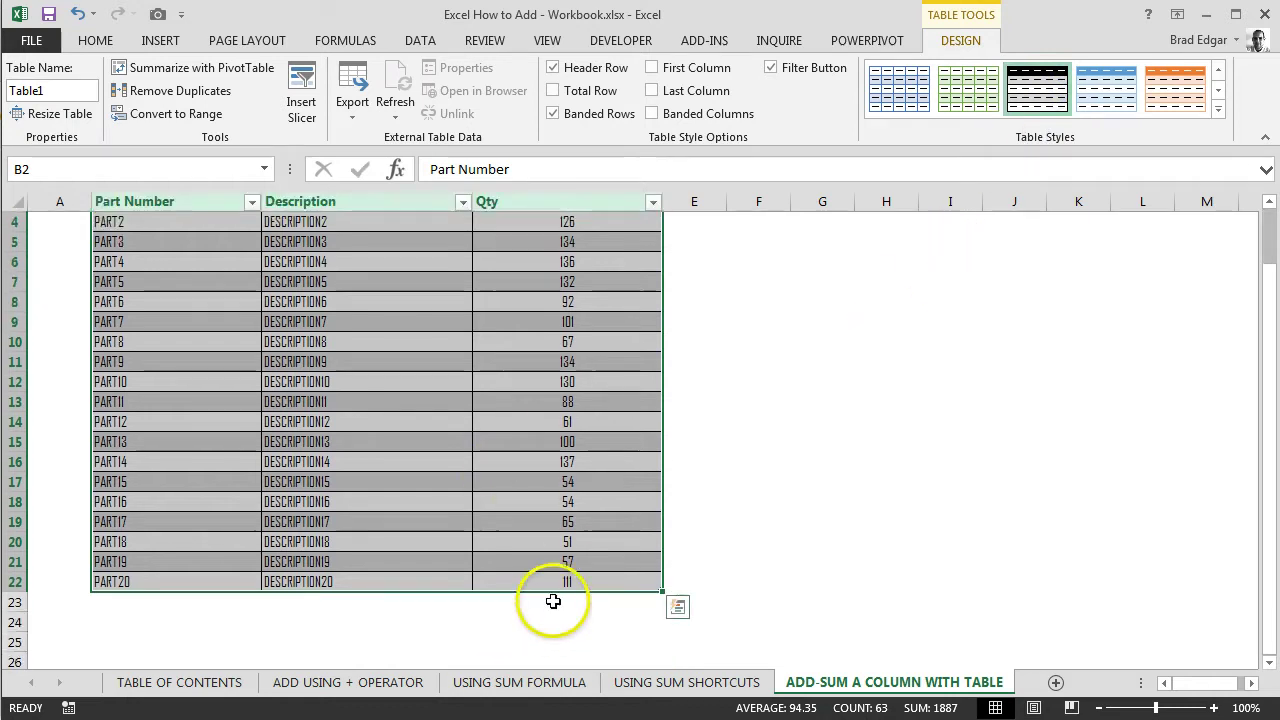
pyautogui.click(554, 600)
# - Turn on the Total Row for Table1 and select the Qty total cell D23
pyautogui.scroll(1, 554, 594)
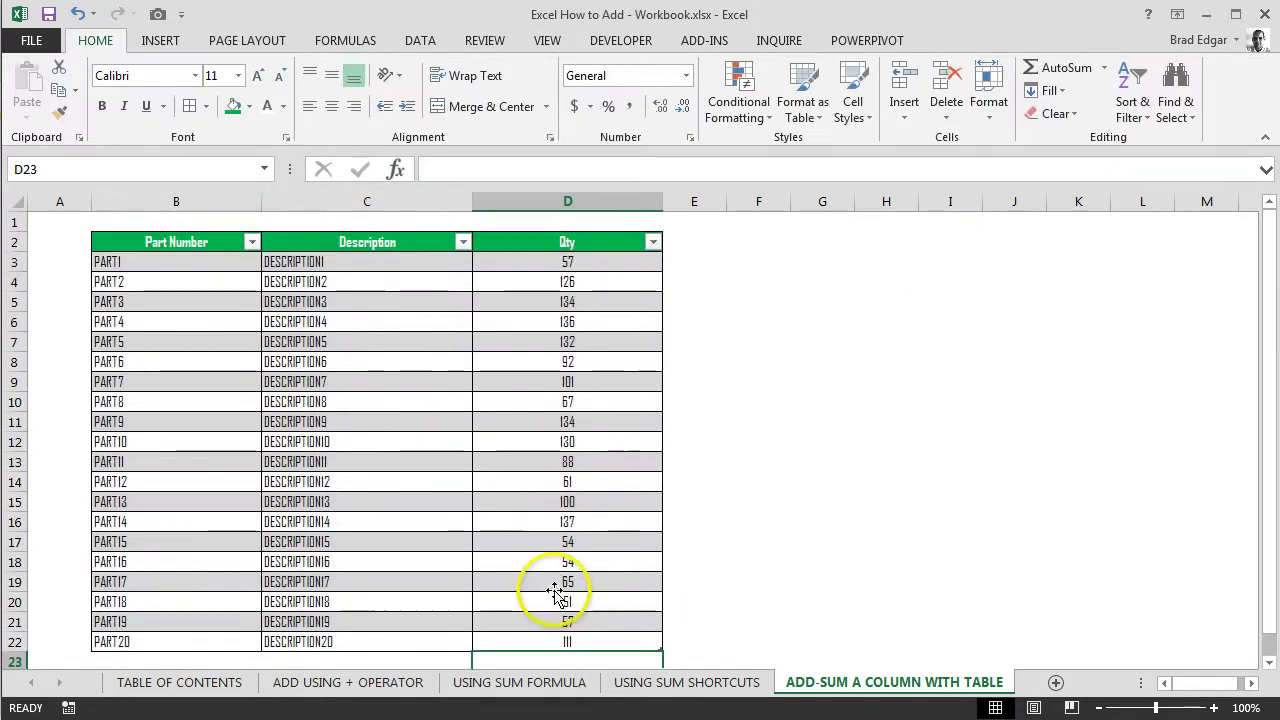
pyautogui.click(489, 390)
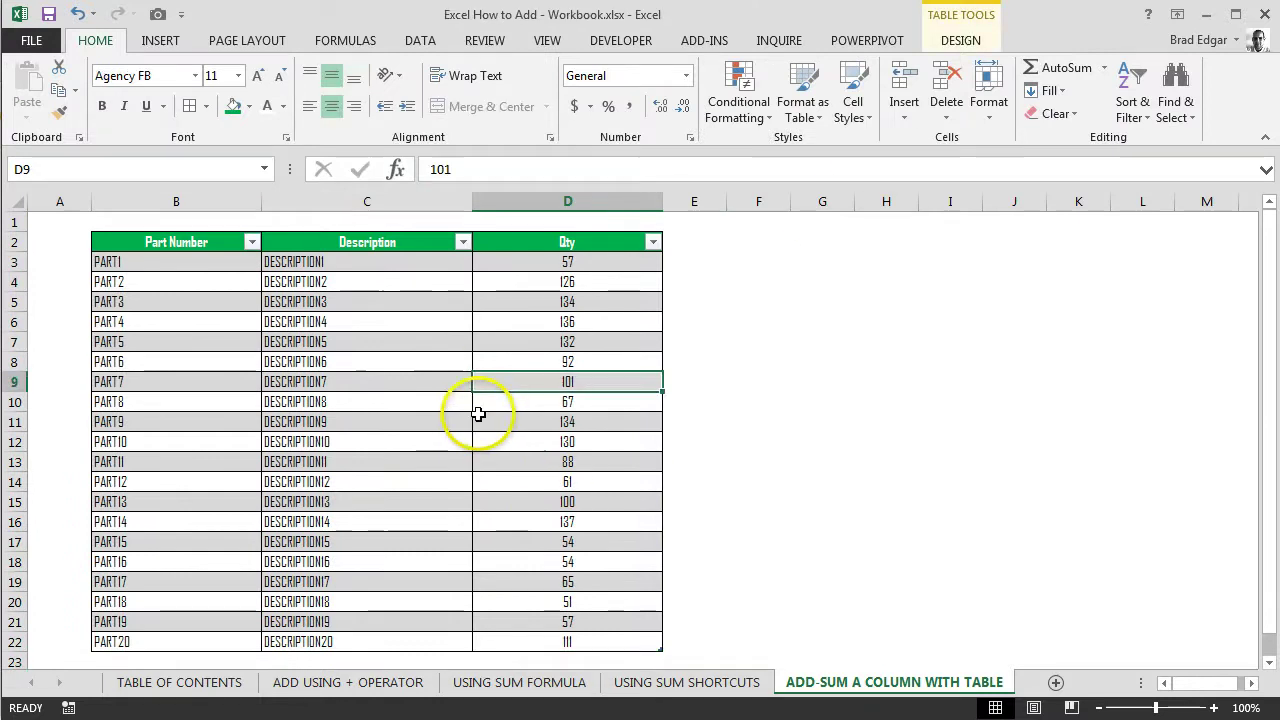
pyautogui.click(963, 40)
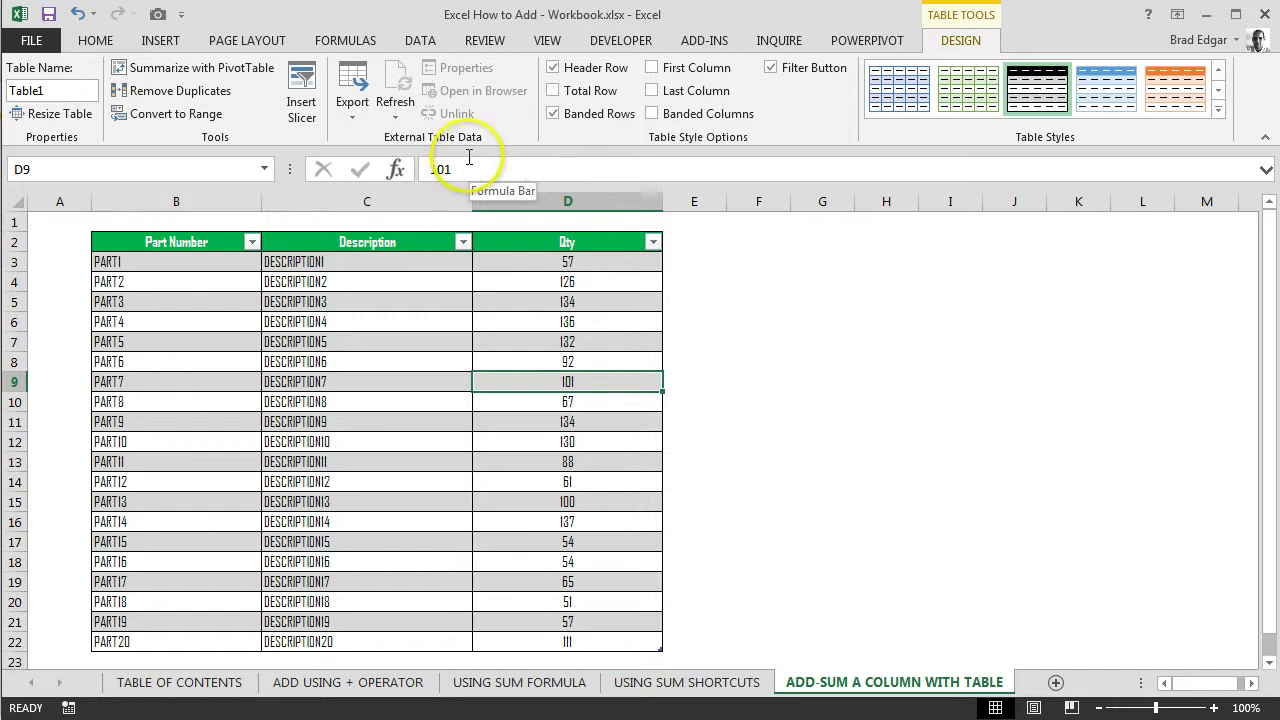
pyautogui.click(555, 91)
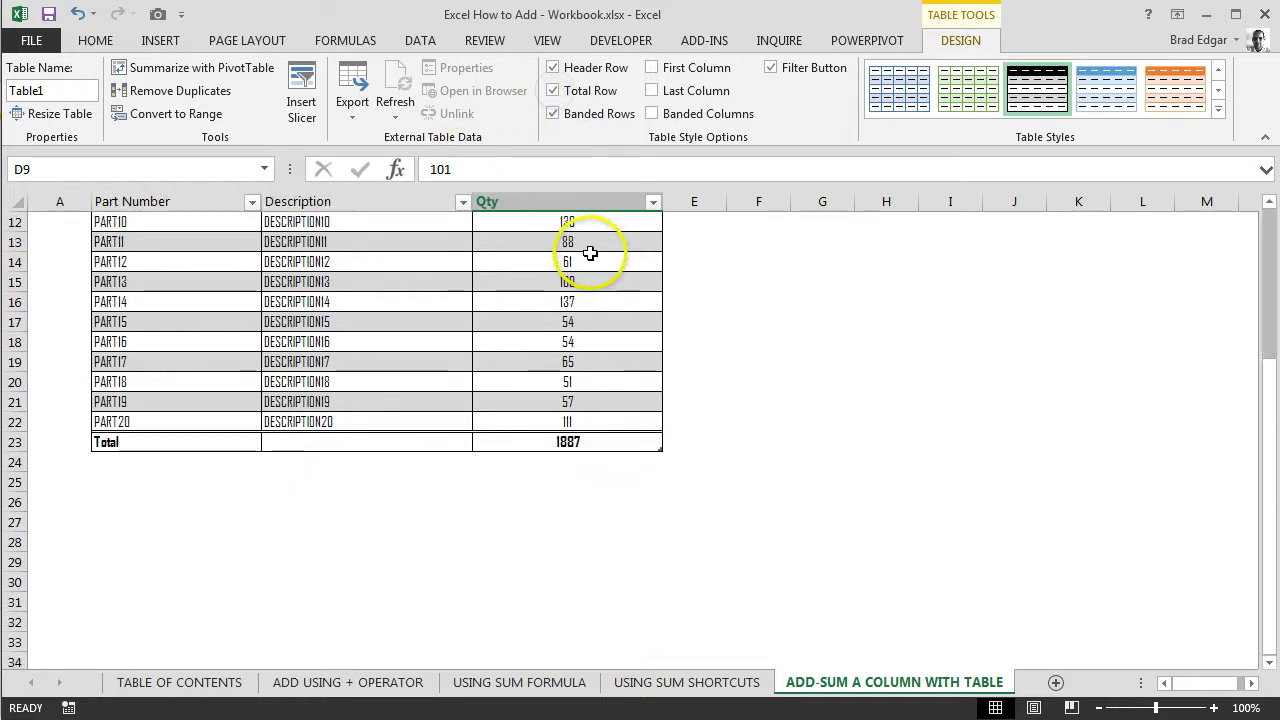
pyautogui.click(205, 464)
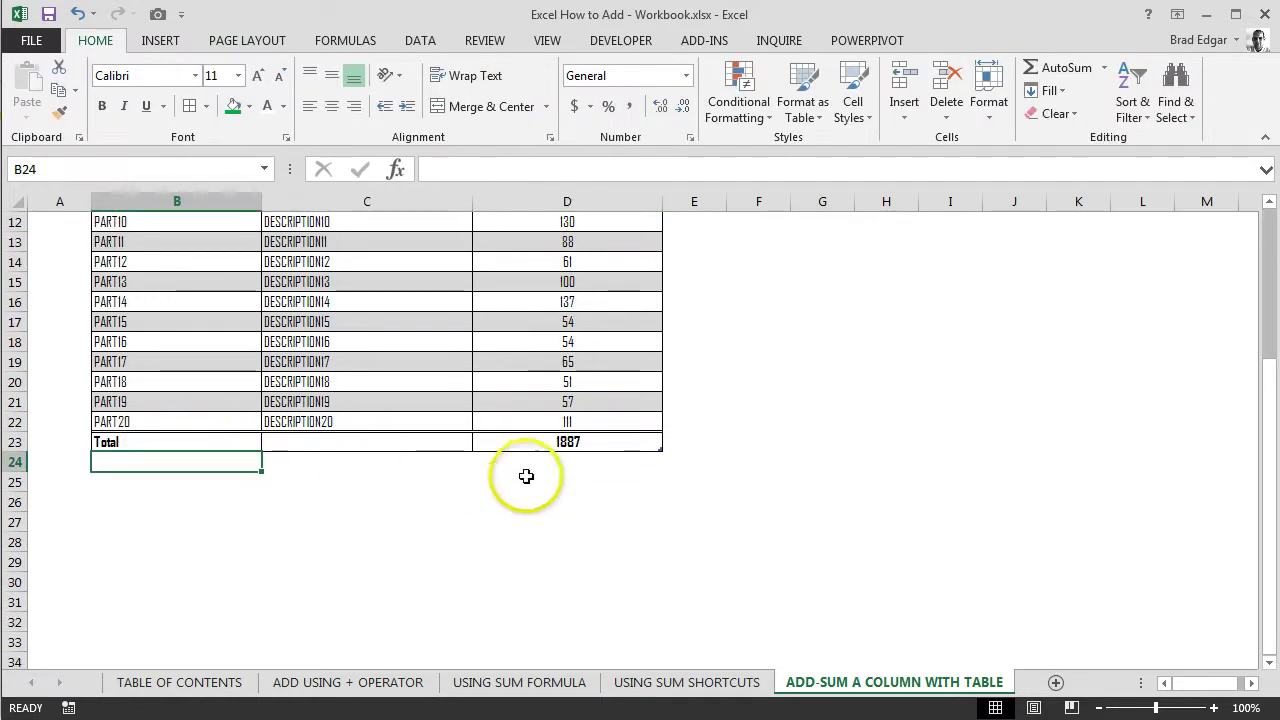
pyautogui.click(555, 442)
# - Switch the D23 Qty total to Average, then Count, and finally back to Sum (1887)
pyautogui.scroll(2, 694, 430)
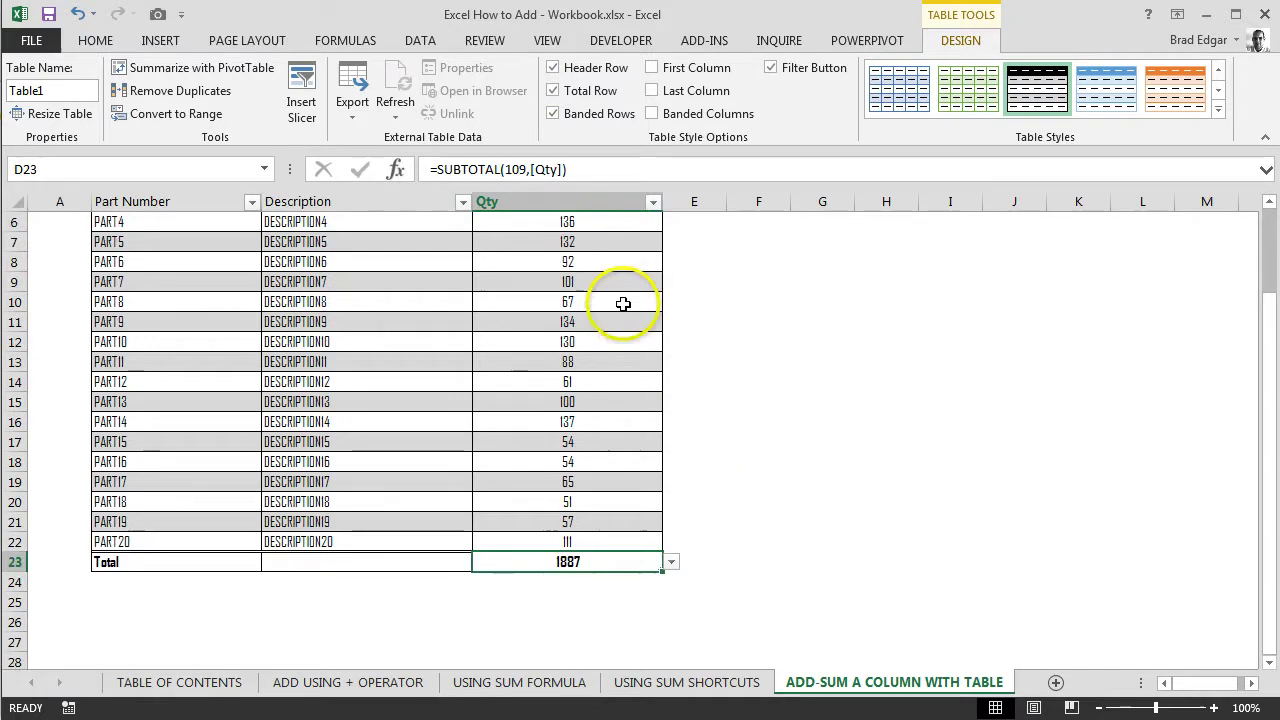
pyautogui.scroll(2, 623, 303)
pyautogui.scroll(-1, 600, 360)
pyautogui.click(672, 603)
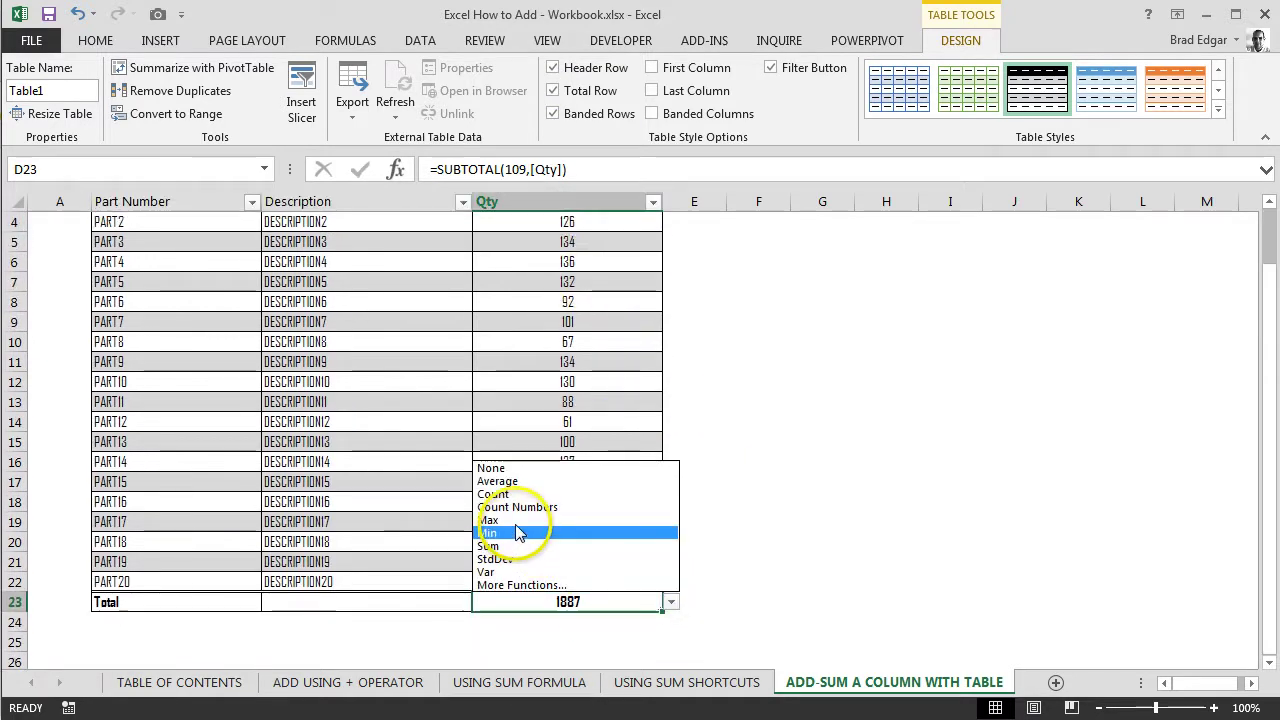
pyautogui.click(505, 482)
pyautogui.click(671, 602)
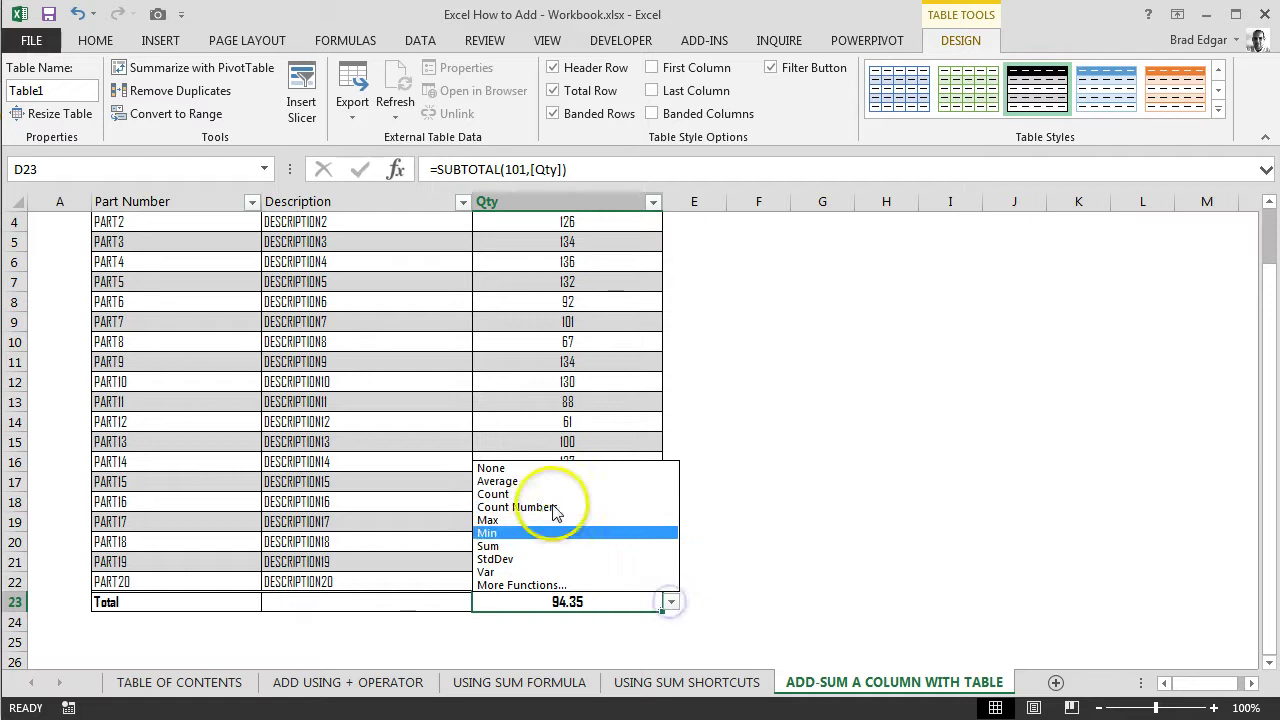
pyautogui.click(493, 494)
pyautogui.click(672, 603)
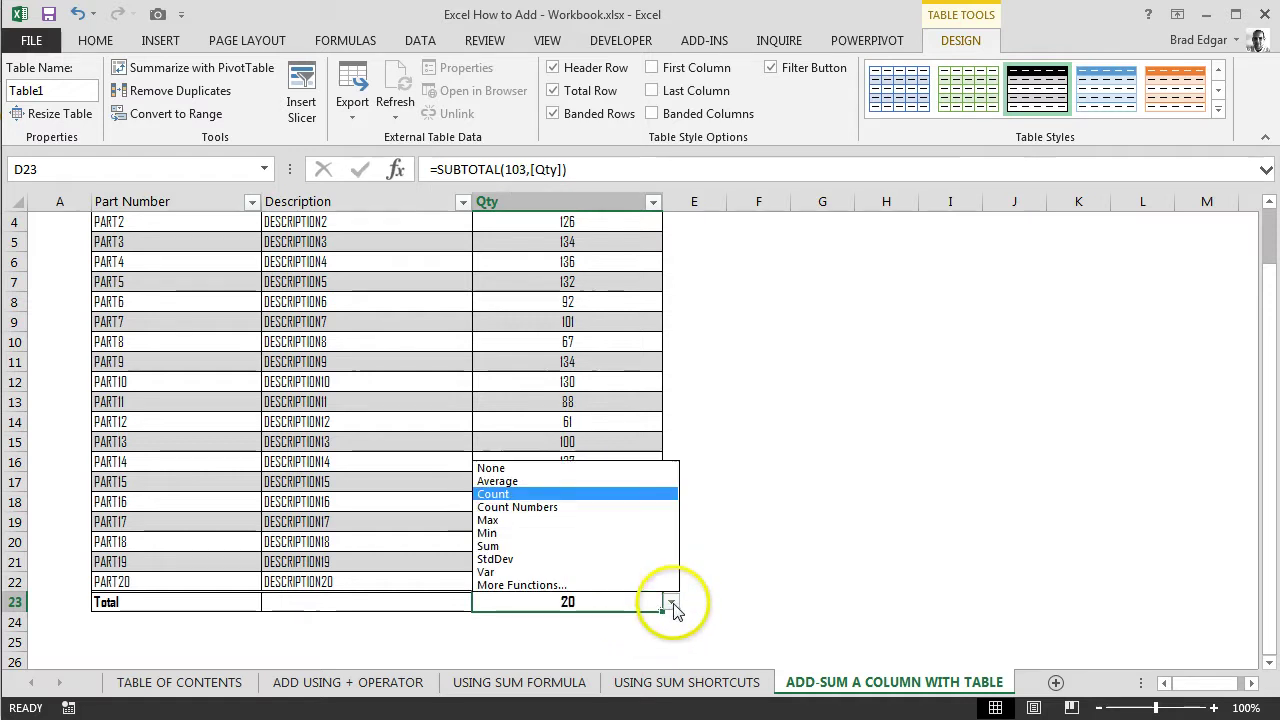
pyautogui.click(538, 547)
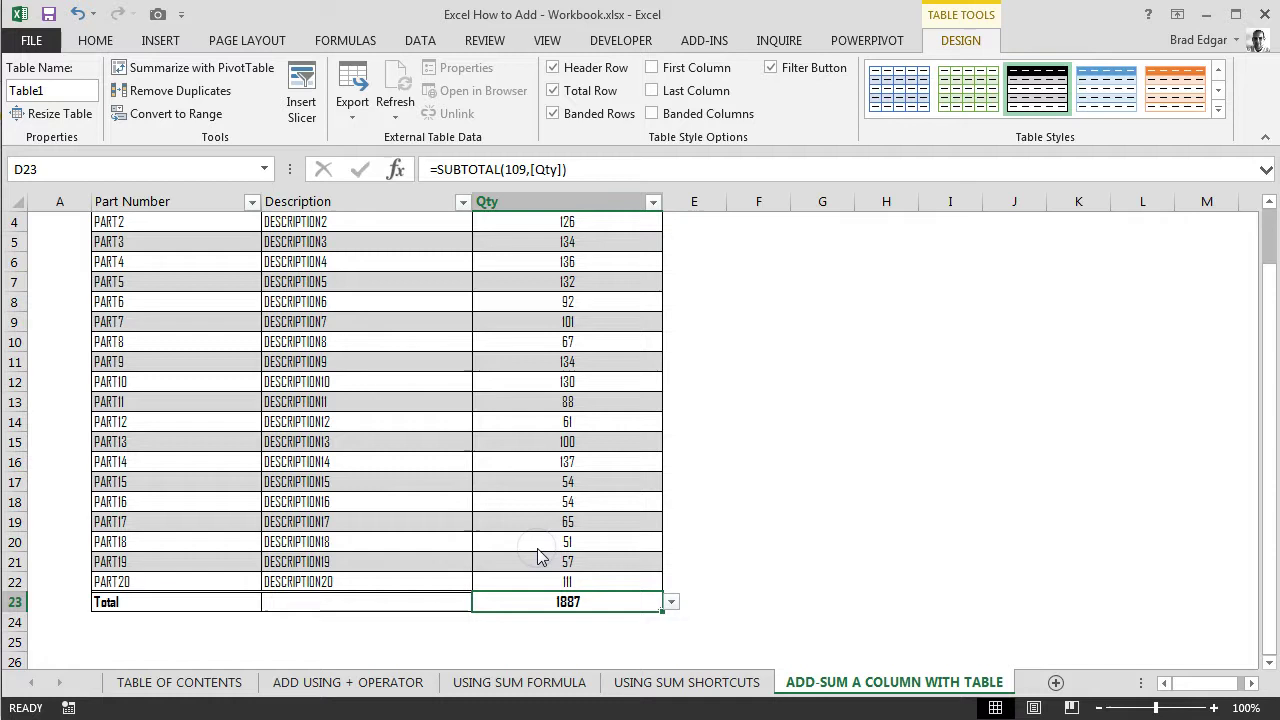